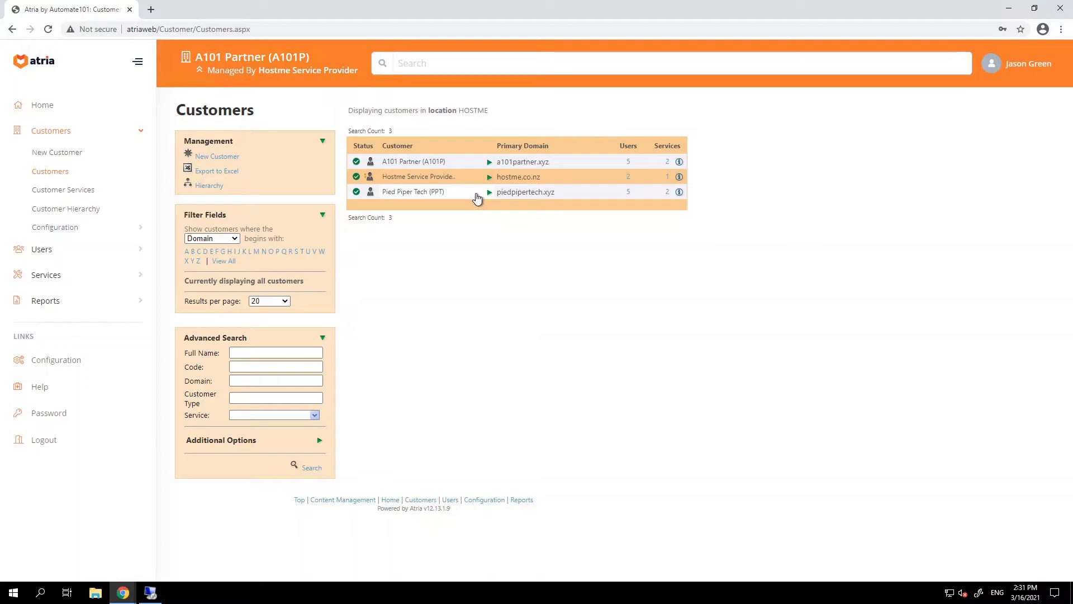
Start a new user from A101 Partner's Users list.
{"action": "left_click", "coordinate": [490, 163]}
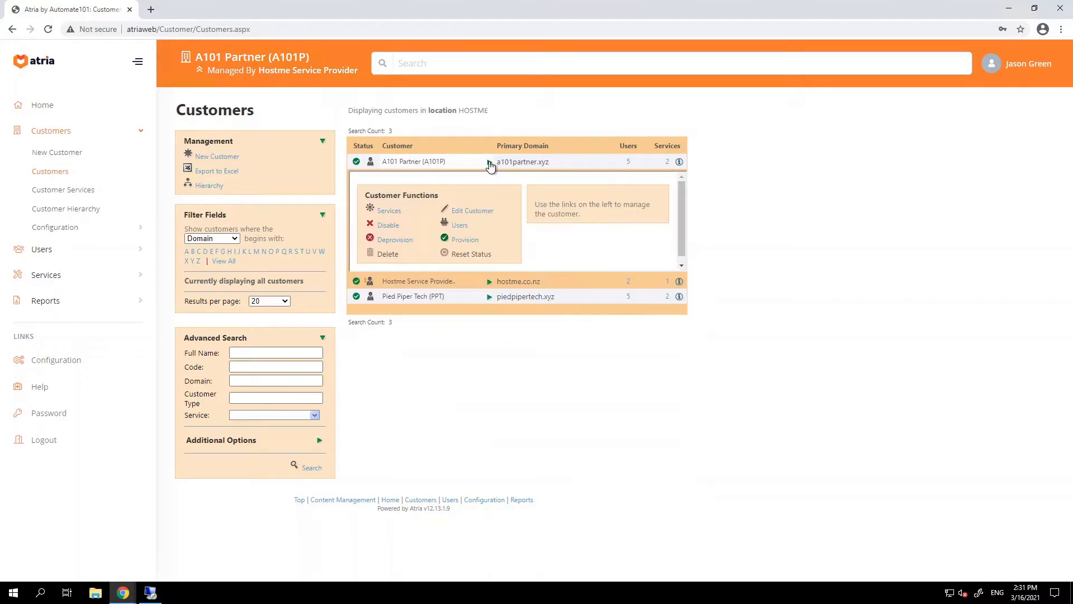
{"action": "left_click", "coordinate": [461, 229]}
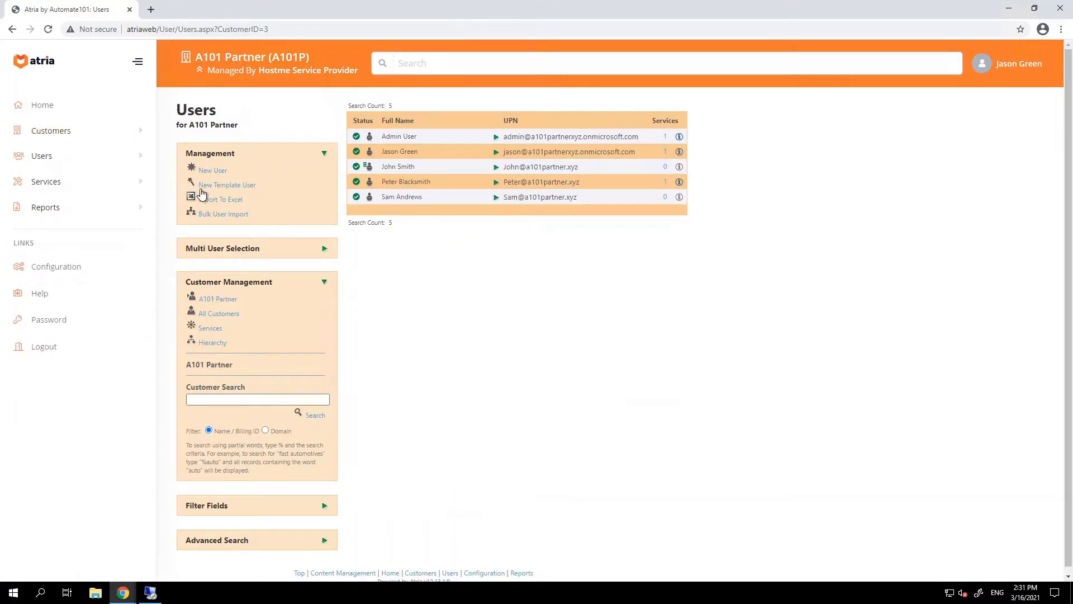
{"action": "left_click", "coordinate": [210, 172]}
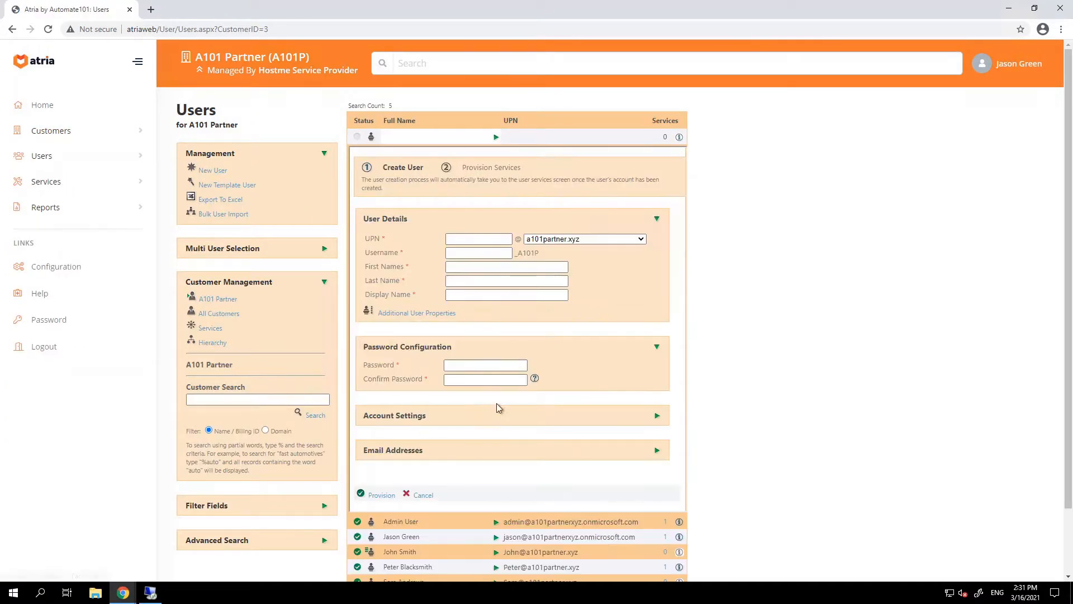
Enter the new user's UPN, first, last and display names, and an account password.
{"action": "left_click", "coordinate": [449, 239]}
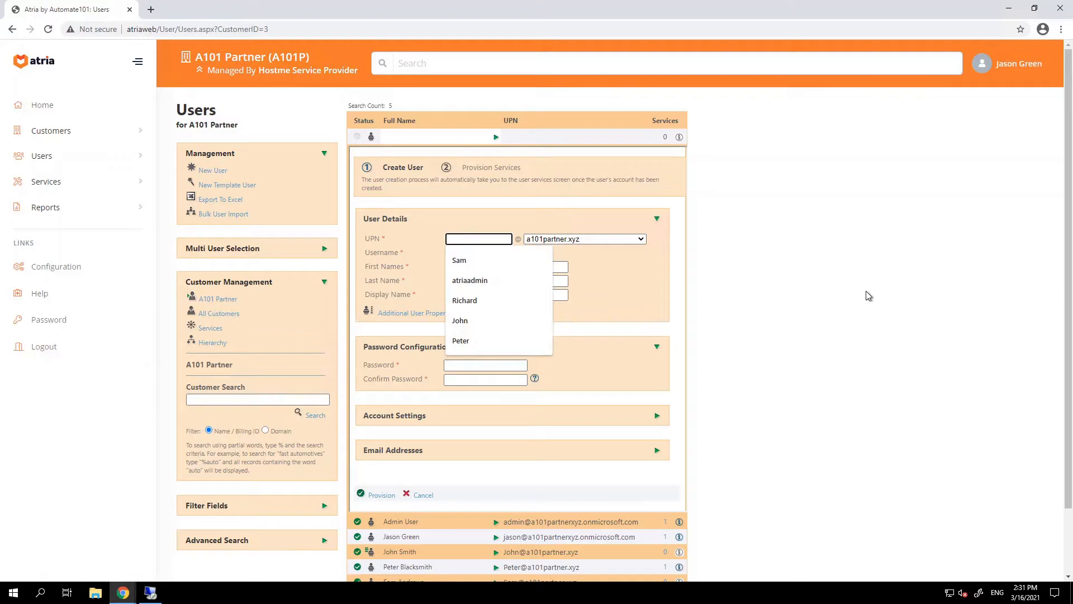
{"action": "type", "text": "Simon"}
{"action": "key", "text": "Tab"}
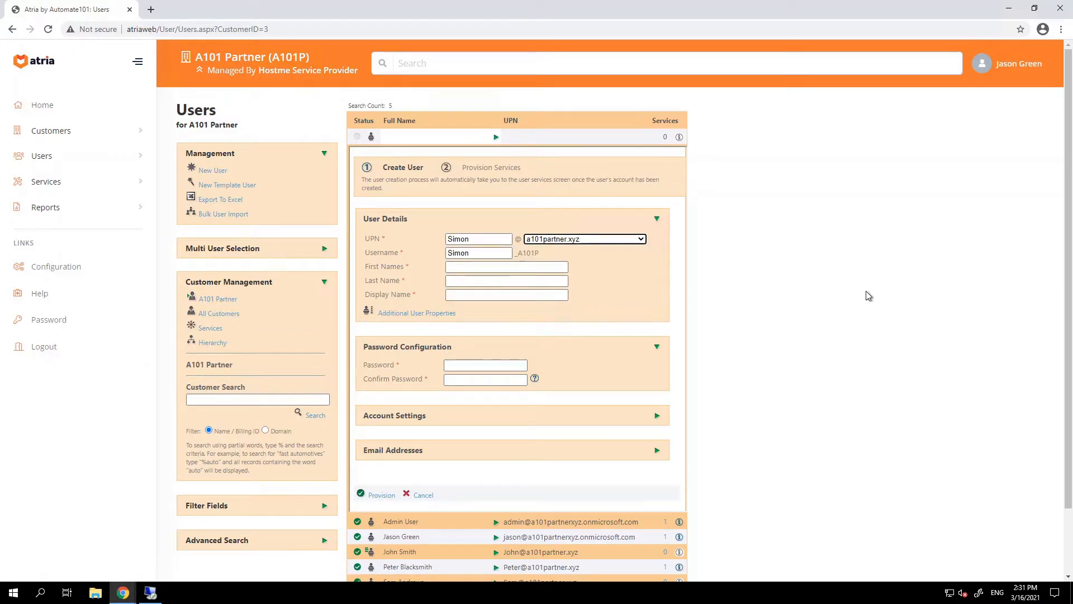
{"action": "left_click", "coordinate": [499, 267]}
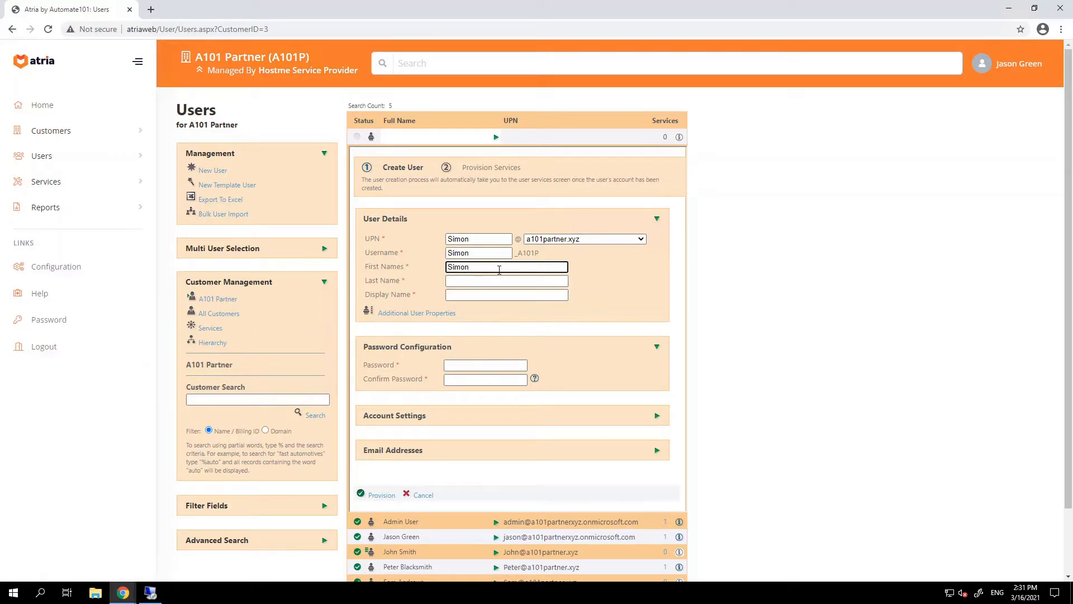
{"action": "key", "text": "Tab"}
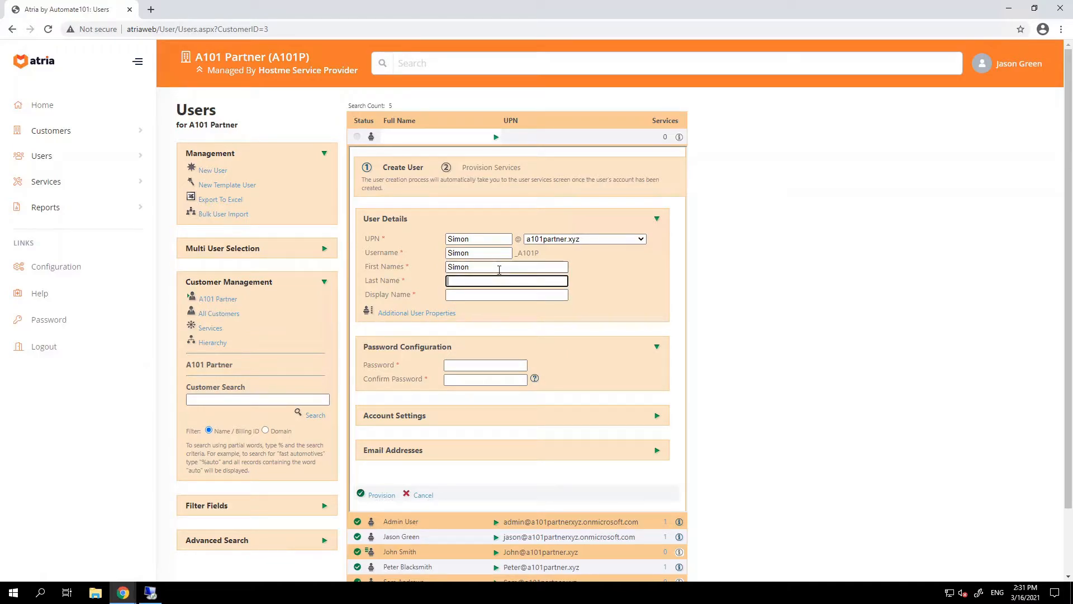
{"action": "key", "text": "Tab"}
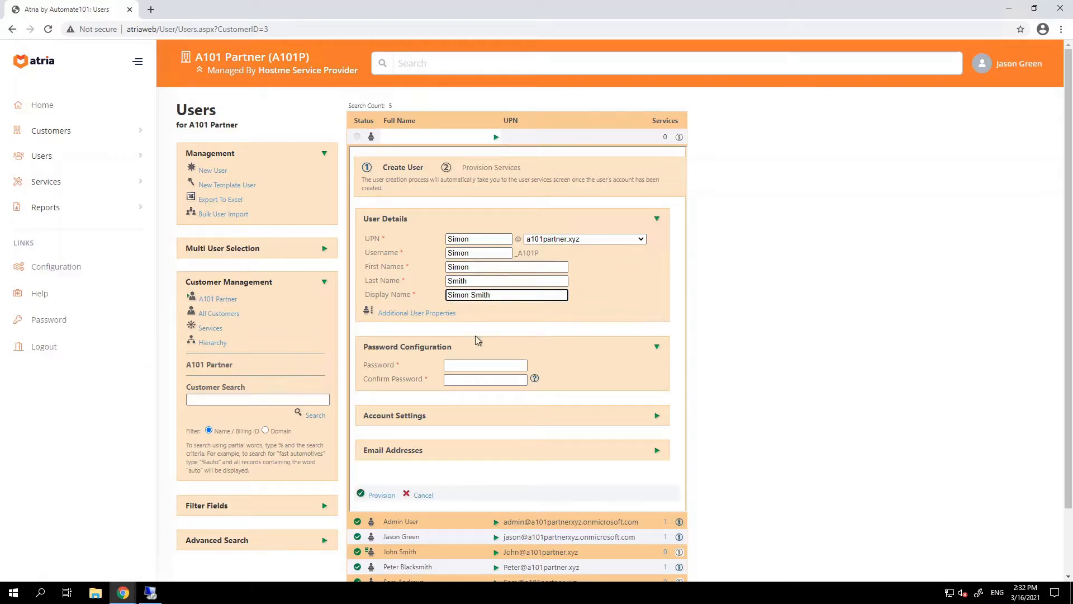
{"action": "left_click", "coordinate": [468, 364]}
{"action": "type", "text": "Passw0"}
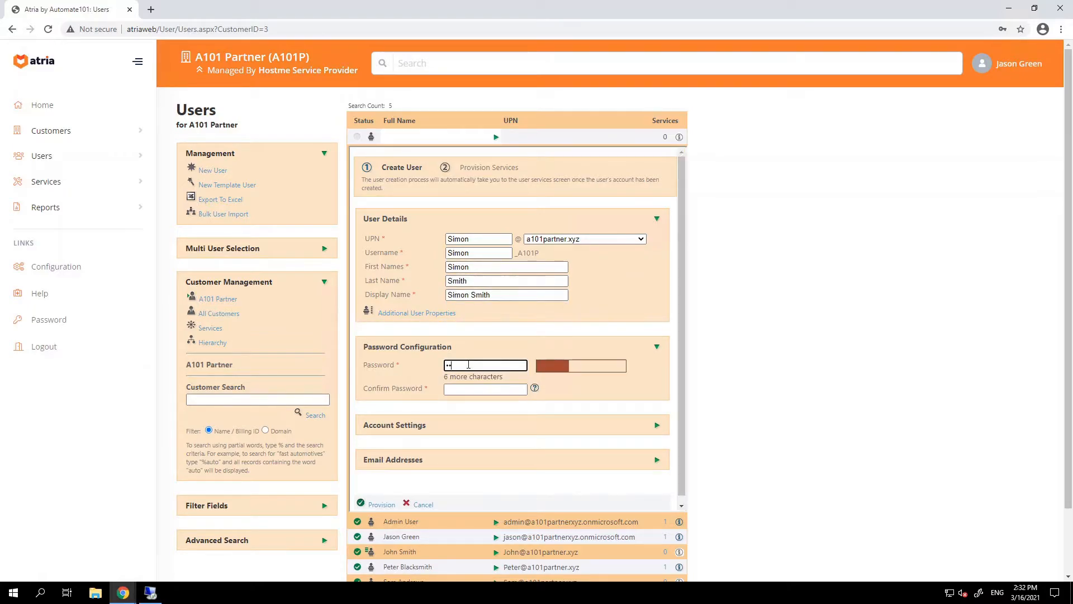
{"action": "type", "text": "rd"}
{"action": "key", "text": "Tab"}
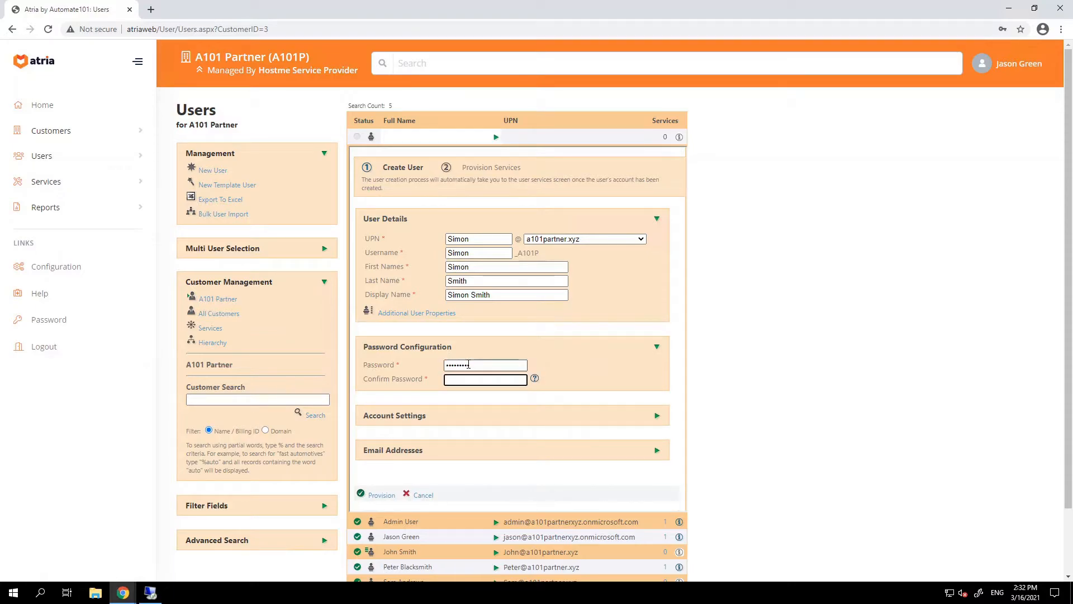
{"action": "type", "text": "Passw0rd"}
Create the user and provision Microsoft Online on the Microsoft 365 Business Premium plan.
{"action": "left_click", "coordinate": [377, 496]}
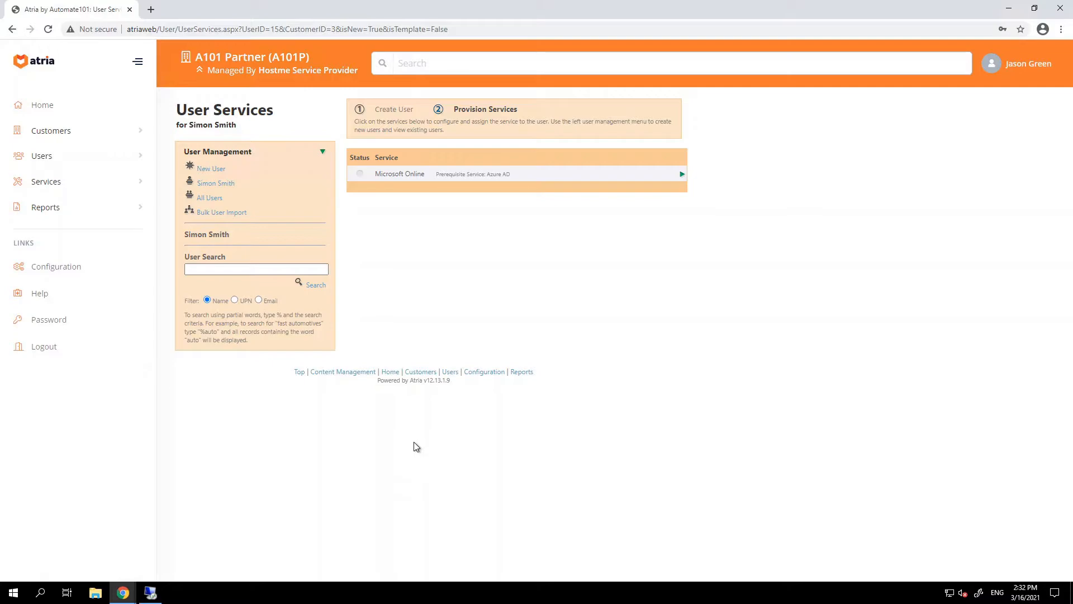
{"action": "left_click", "coordinate": [680, 175]}
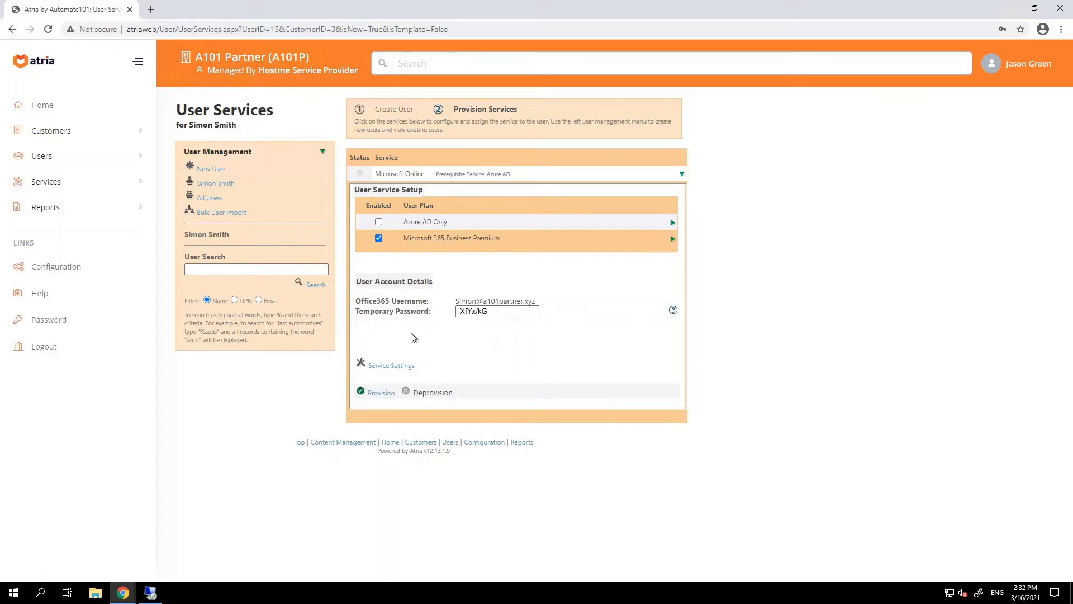
{"action": "left_click", "coordinate": [382, 394]}
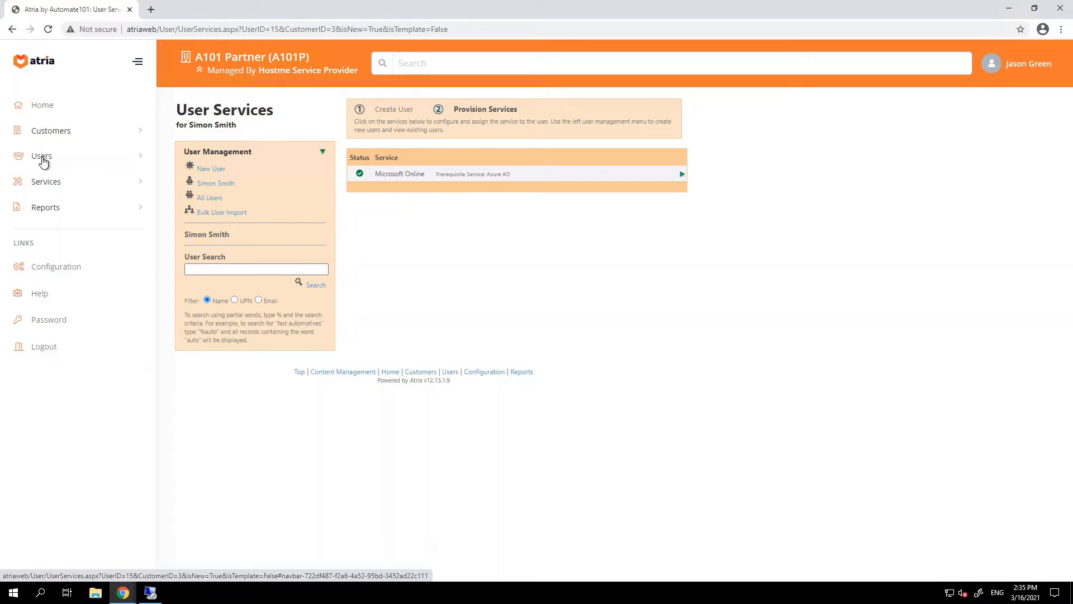
From All Users, reset the new user's password via Password Reset and reprovision the account.
{"action": "left_click", "coordinate": [210, 198]}
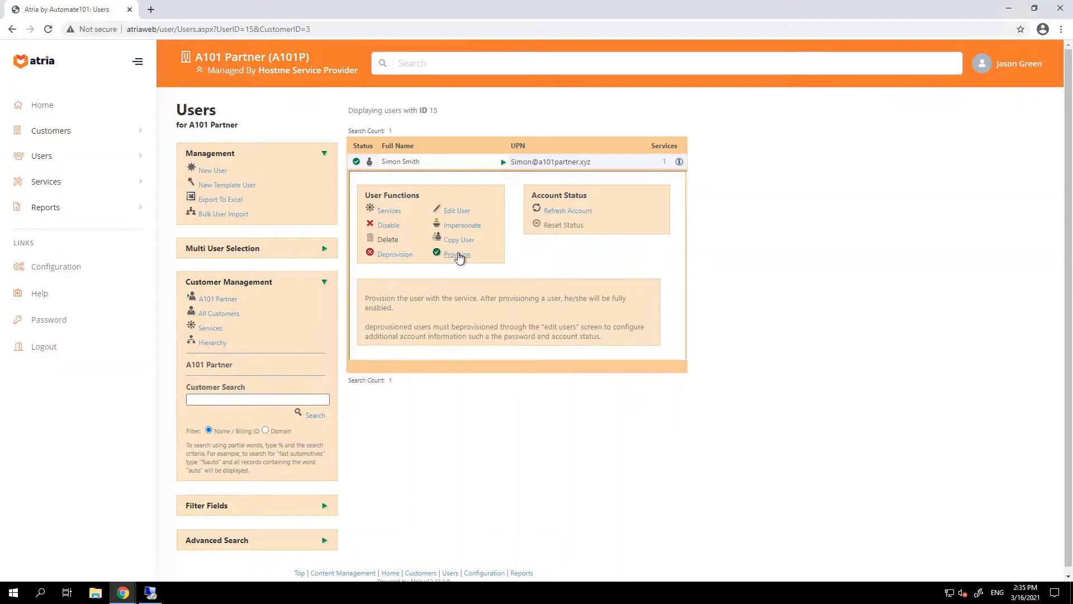
{"action": "left_click", "coordinate": [459, 212]}
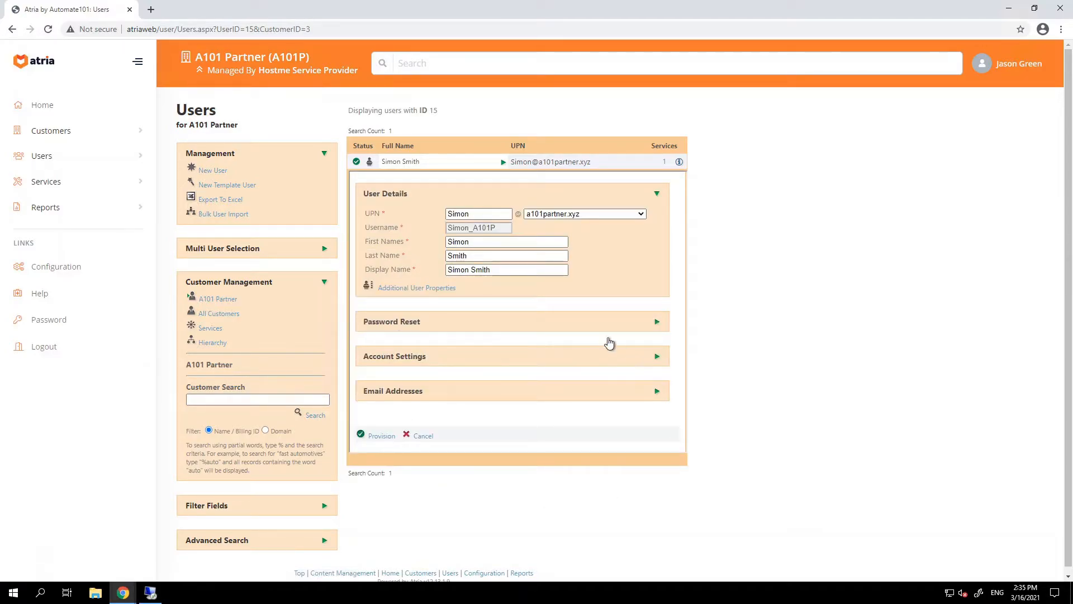
{"action": "left_click", "coordinate": [587, 326]}
{"action": "left_click", "coordinate": [456, 341]}
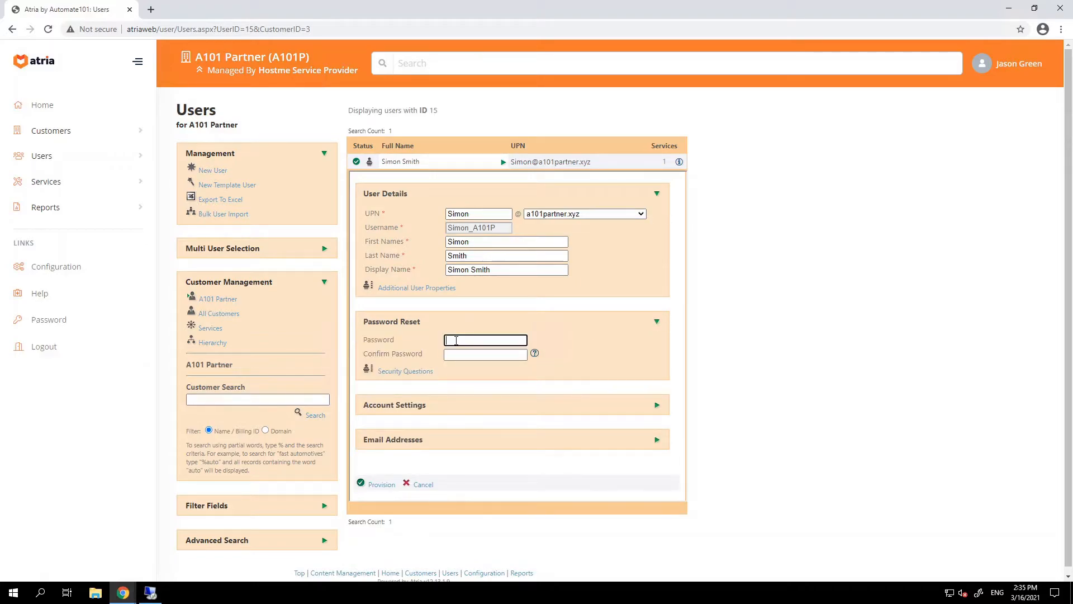
{"action": "type", "text": "P@s"}
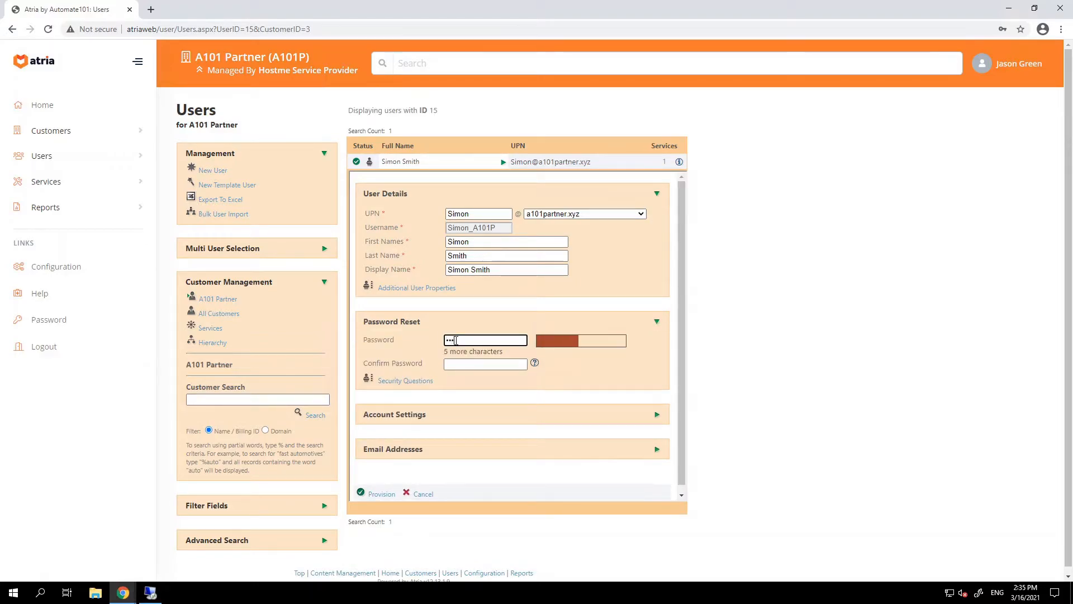
{"action": "type", "text": "sw0rd123!"}
{"action": "key", "text": "Tab"}
{"action": "type", "text": "P@ssw0rd123!"}
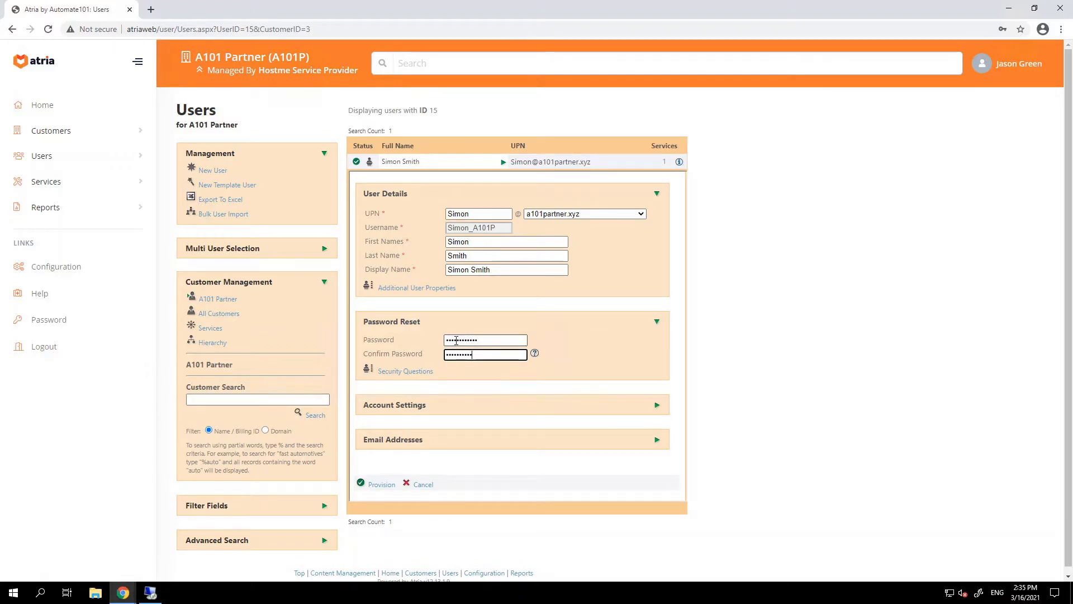
{"action": "left_click", "coordinate": [380, 485]}
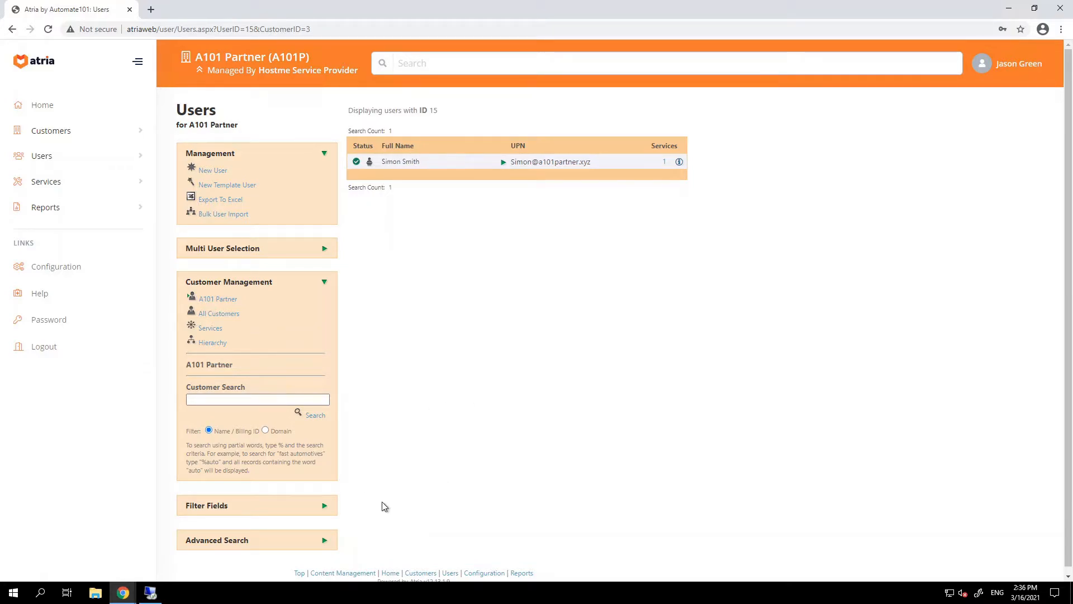
On DC01, open Active Directory Users and Computers and expand the hostme.co.nz domain.
{"action": "left_click", "coordinate": [152, 594]}
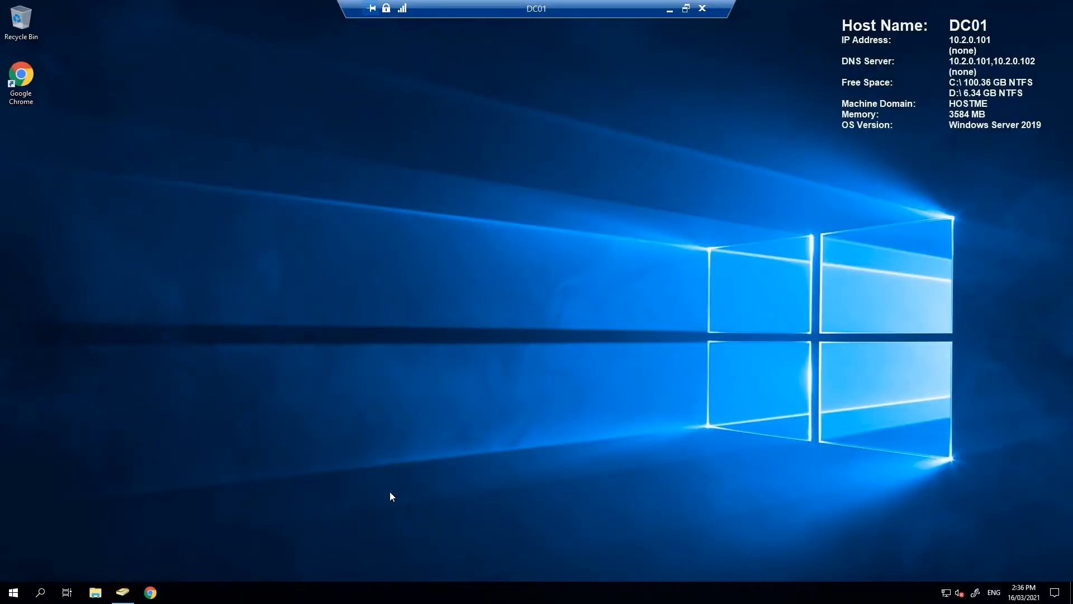
{"action": "left_click", "coordinate": [123, 593]}
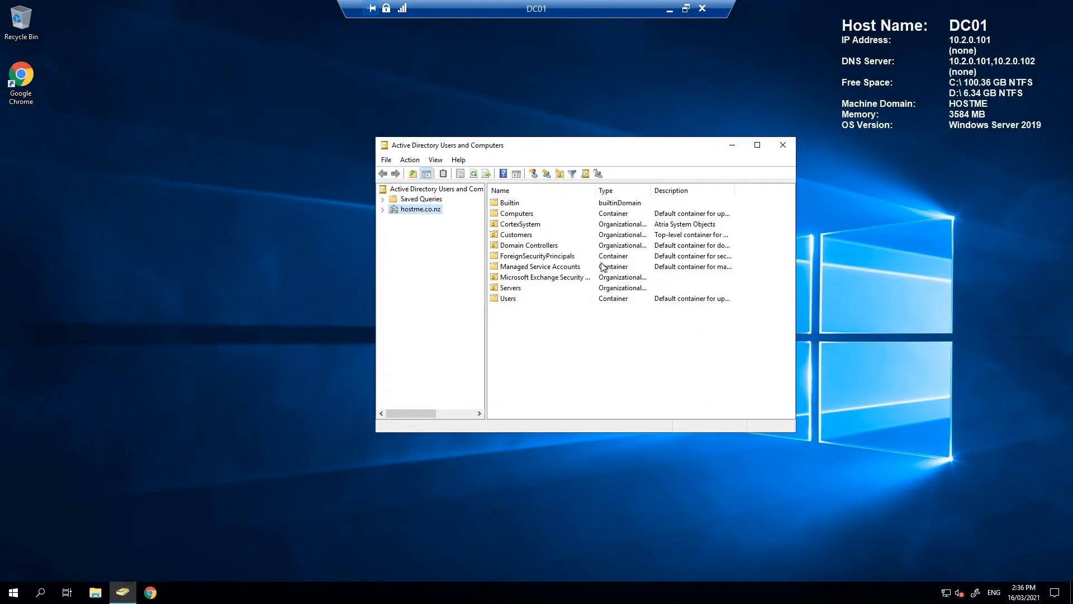
{"action": "left_click", "coordinate": [384, 210]}
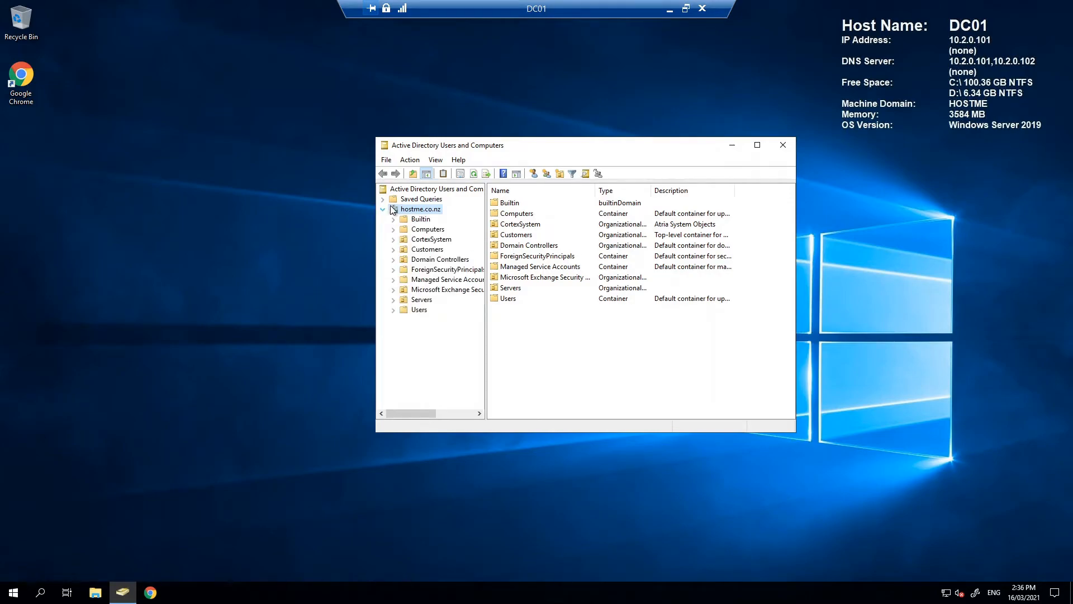
{"action": "left_click", "coordinate": [438, 259]}
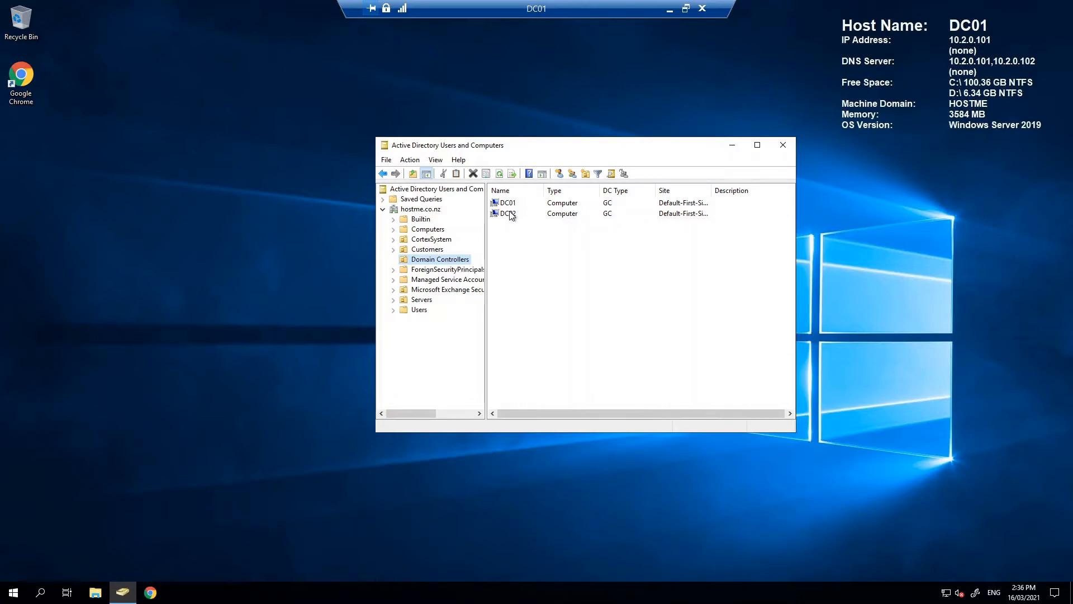
List the six users in Customers > A101 Partner > User Structure, then view the Computers container.
{"action": "left_click", "coordinate": [393, 251]}
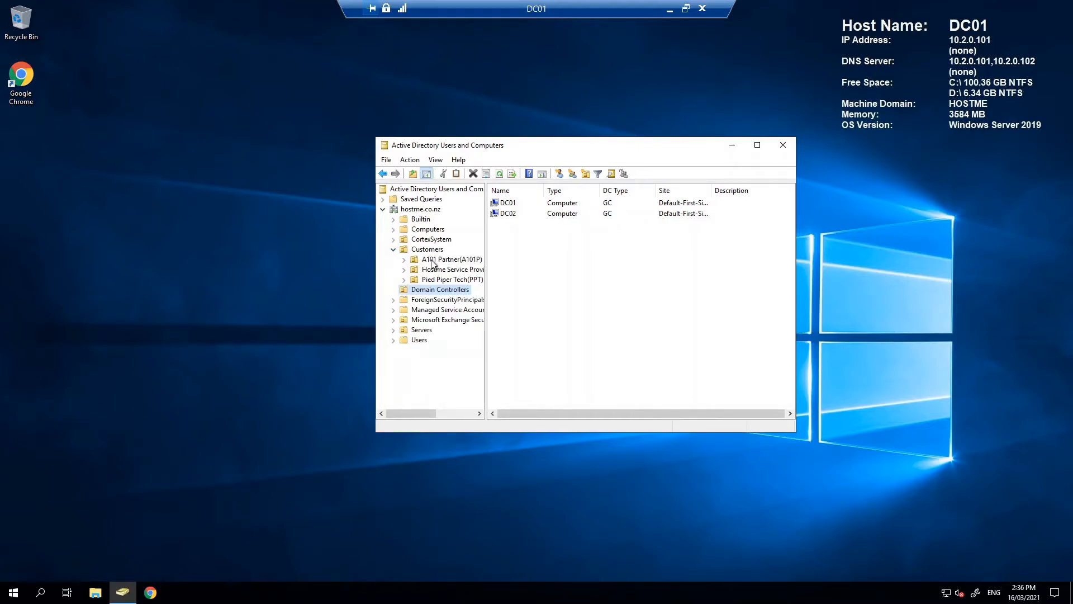
{"action": "left_click", "coordinate": [404, 260]}
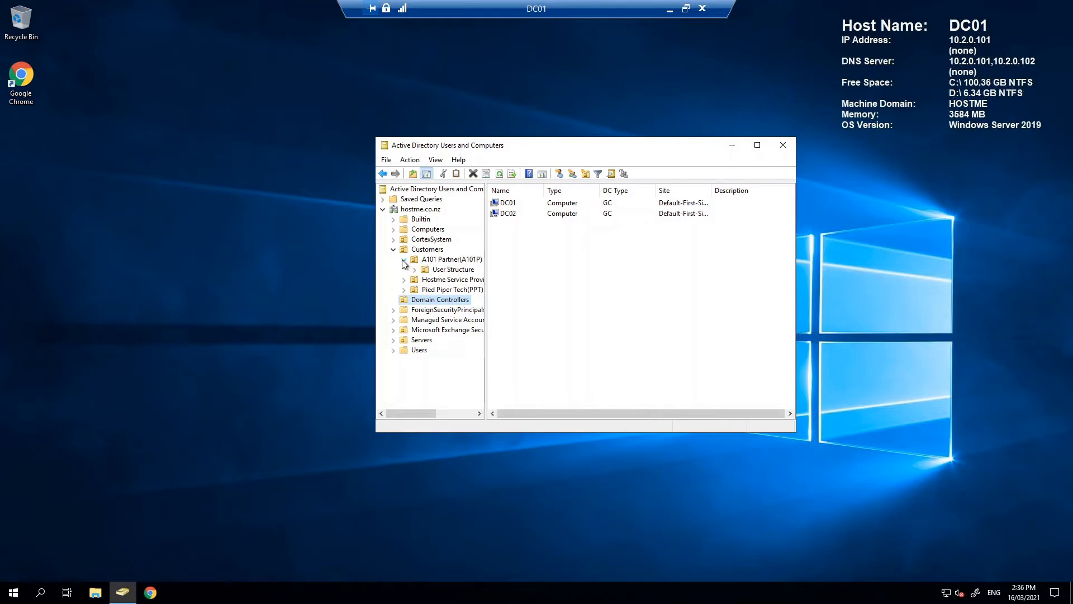
{"action": "left_click", "coordinate": [450, 270]}
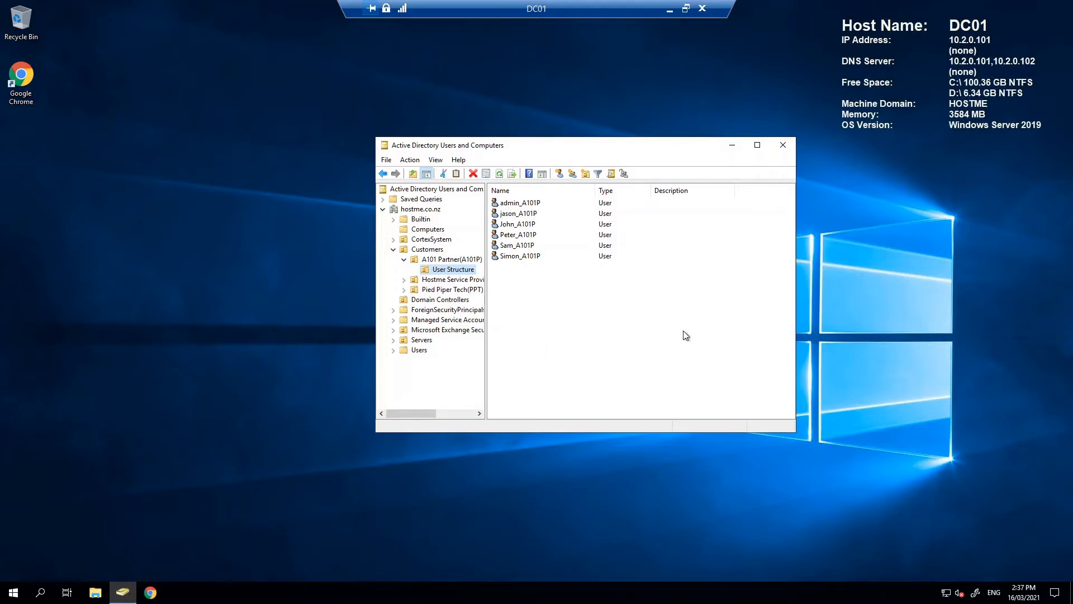
{"action": "left_click", "coordinate": [439, 229]}
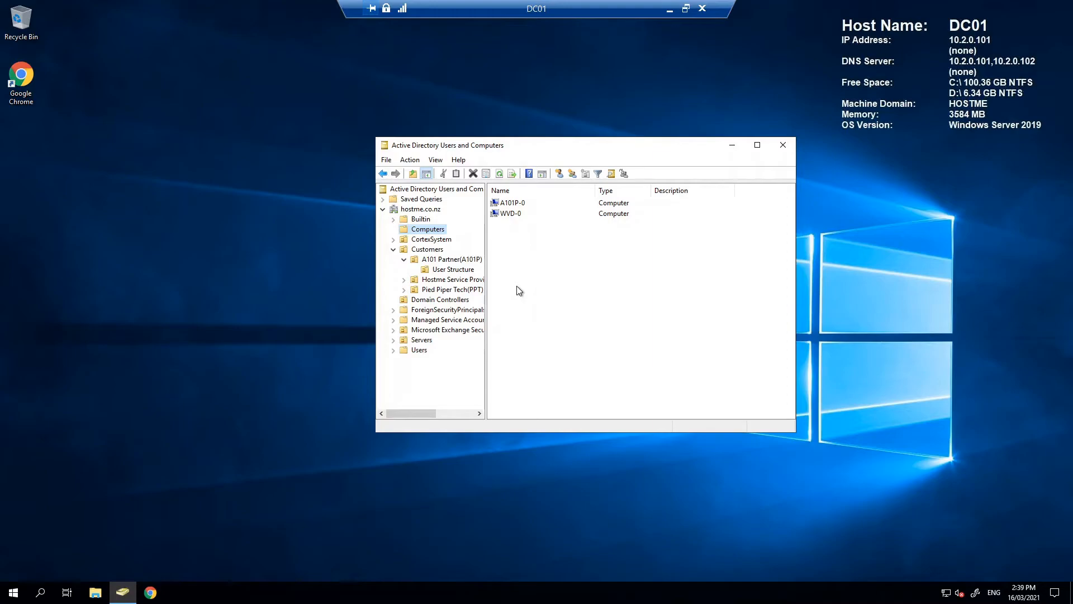
Switch to the Azure portal and view network-WestUS's peerings, including its link to Hostme-VNet.
{"action": "left_click", "coordinate": [670, 10]}
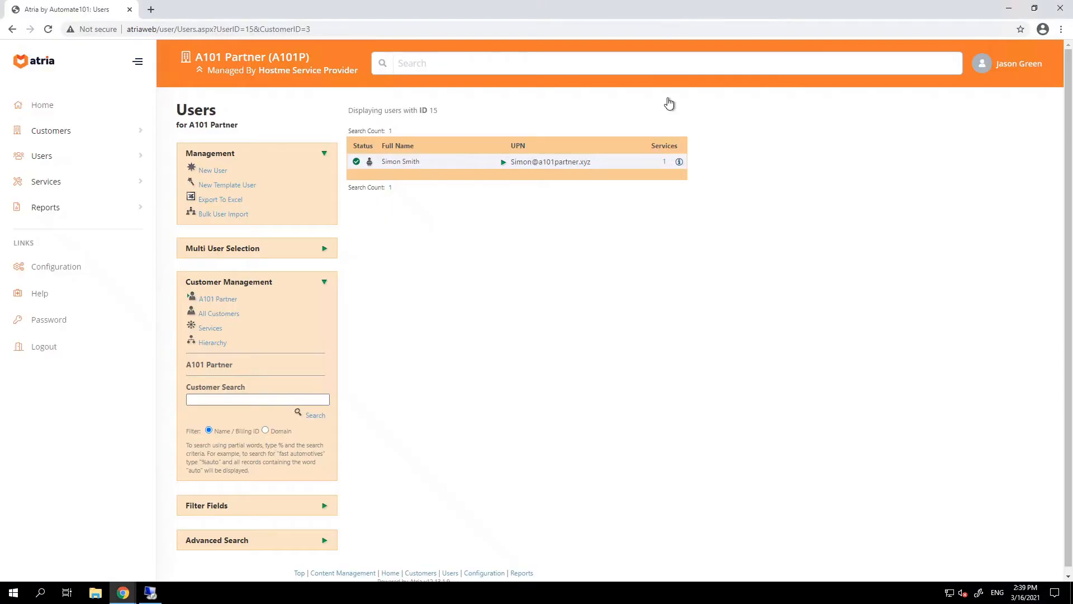
{"action": "left_click", "coordinate": [120, 589]}
{"action": "left_click", "coordinate": [157, 543]}
{"action": "mouse_move", "coordinate": [379, 127]}
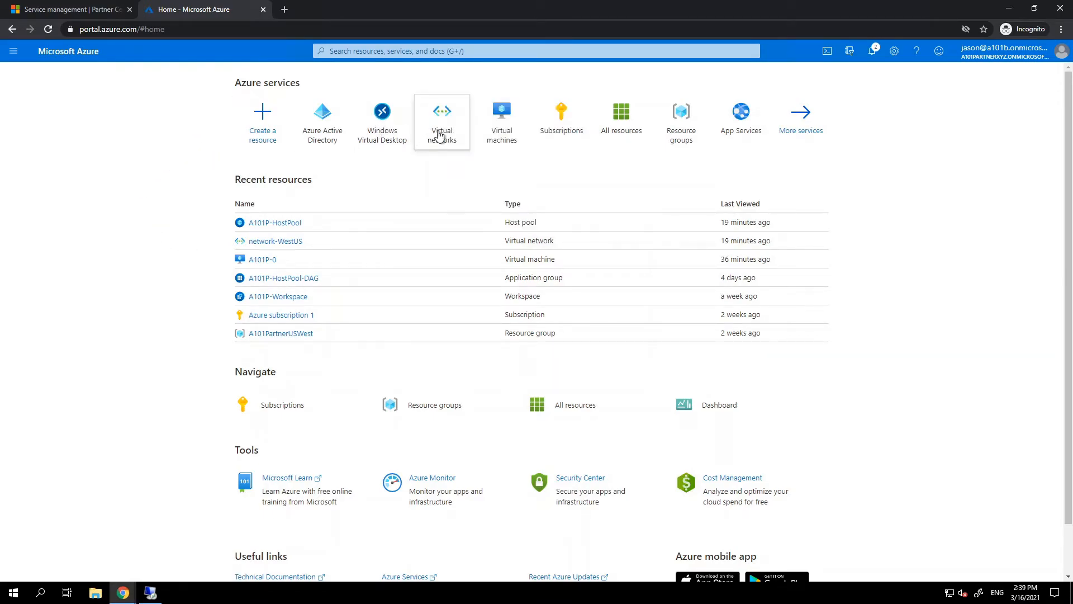
{"action": "left_click", "coordinate": [441, 134]}
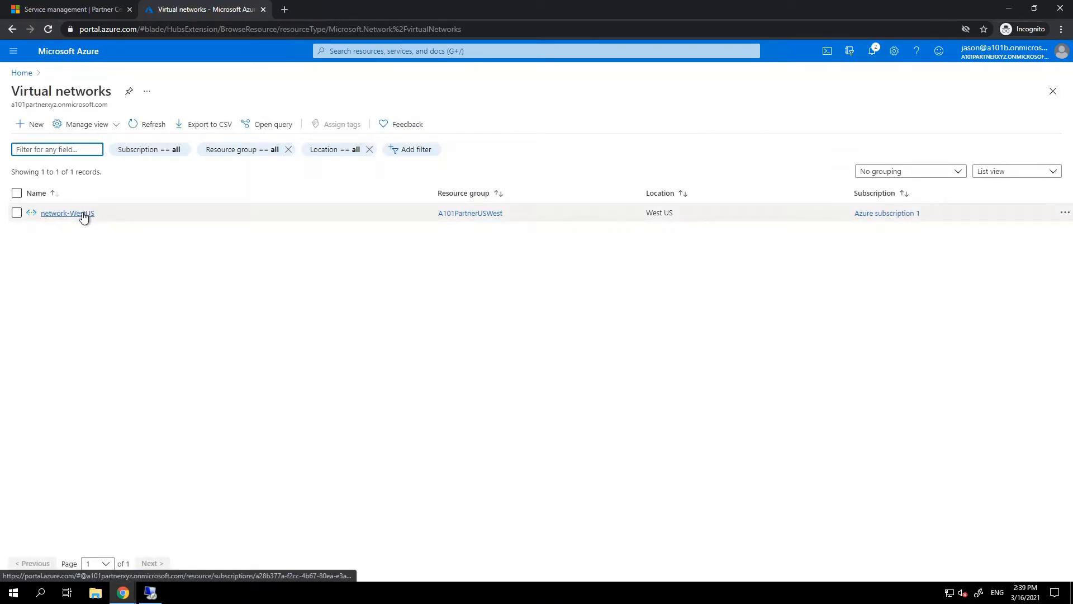
{"action": "left_click", "coordinate": [84, 215]}
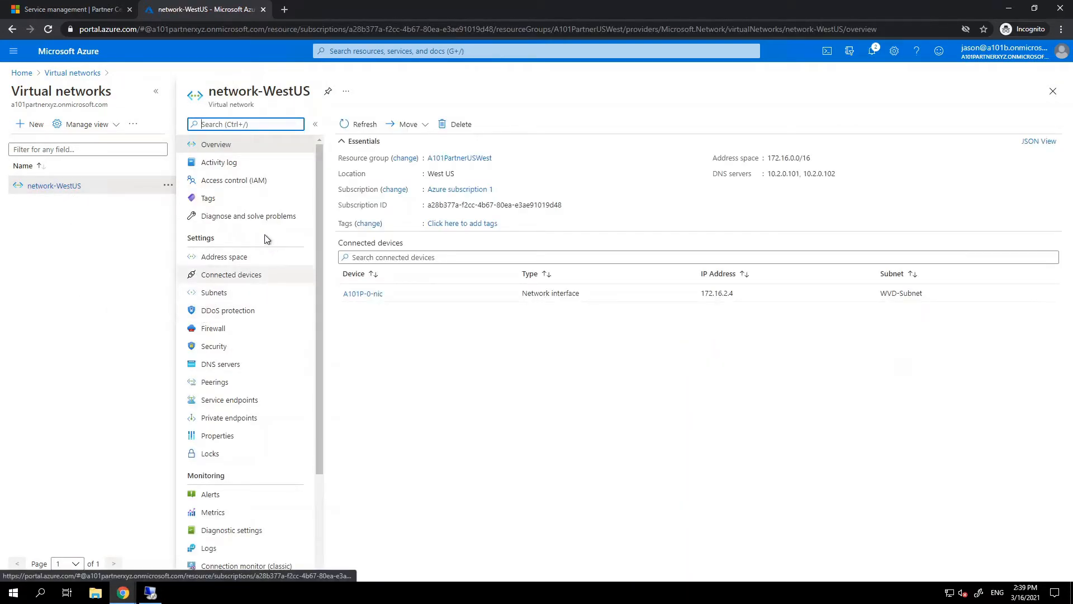
{"action": "left_click", "coordinate": [218, 385]}
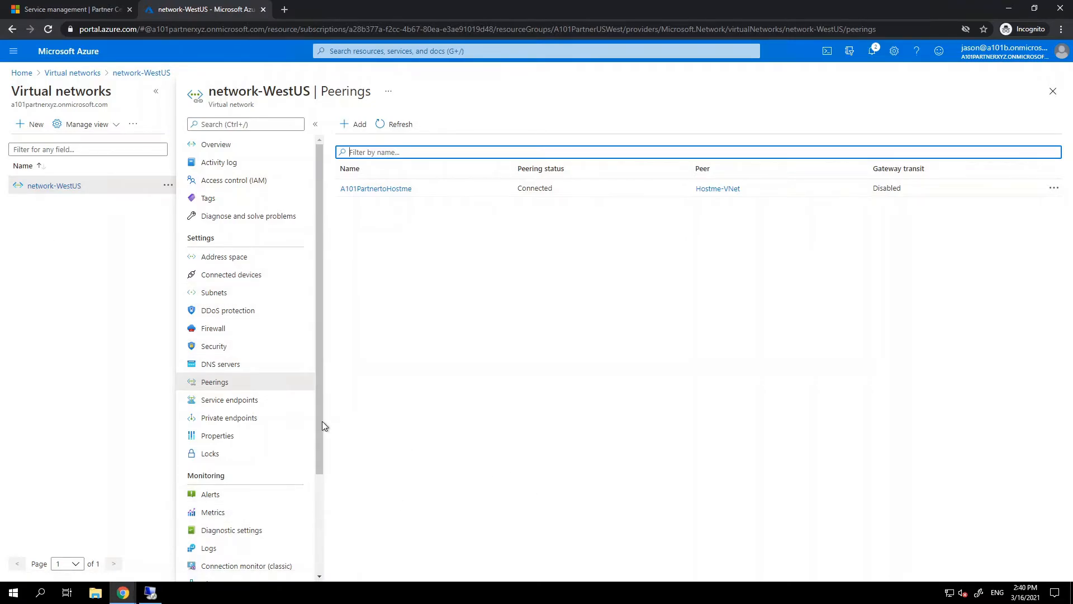
Check network-WestUS's DNS servers 10.2.0.101 and 10.2.0.102, then open Windows Virtual Desktop from Home.
{"action": "left_click", "coordinate": [216, 365]}
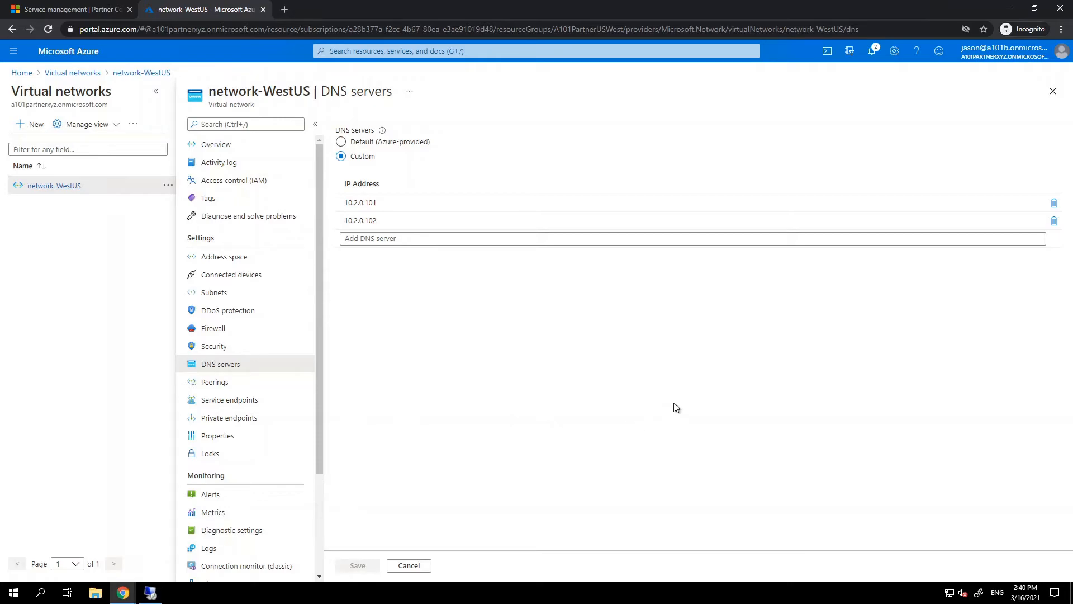
{"action": "left_click", "coordinate": [23, 73]}
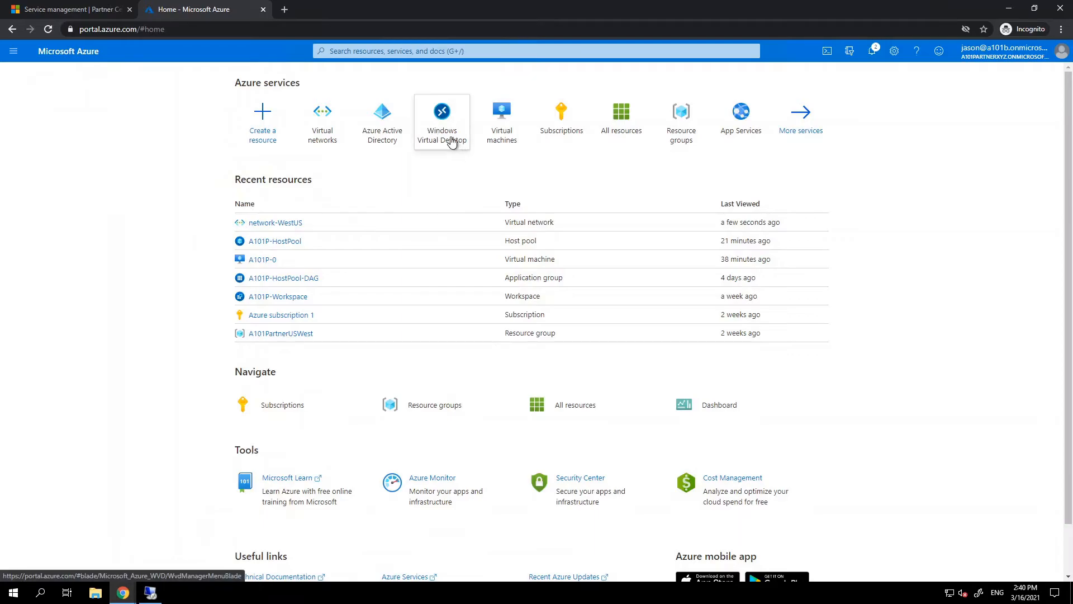
{"action": "left_click", "coordinate": [451, 140]}
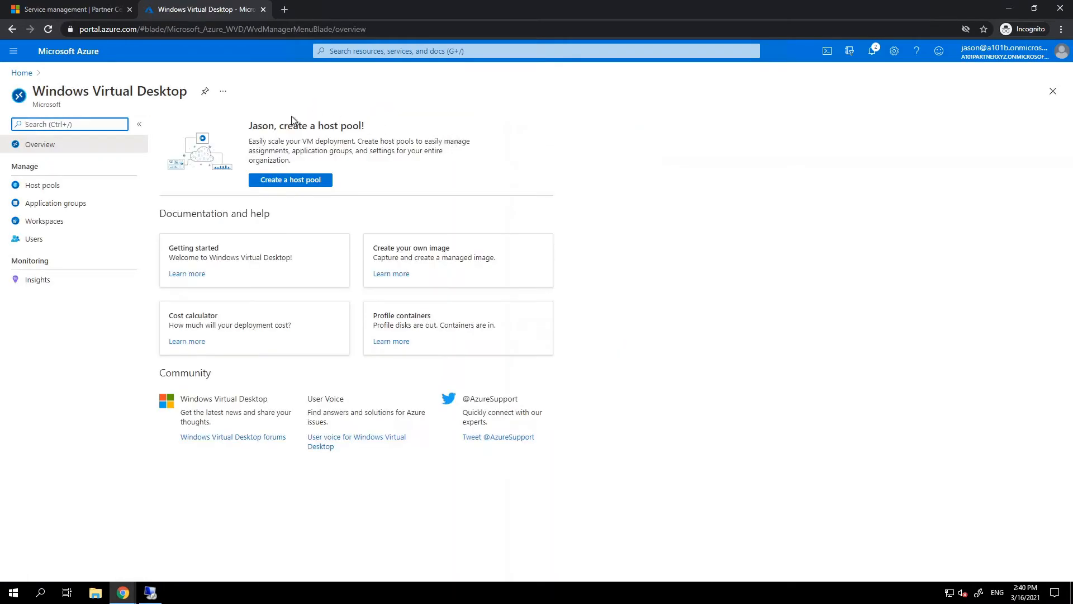
Confirm A101P-HostPool's session host A101P-0.hostme.co.nz is available, then go back Home.
{"action": "left_click", "coordinate": [47, 189]}
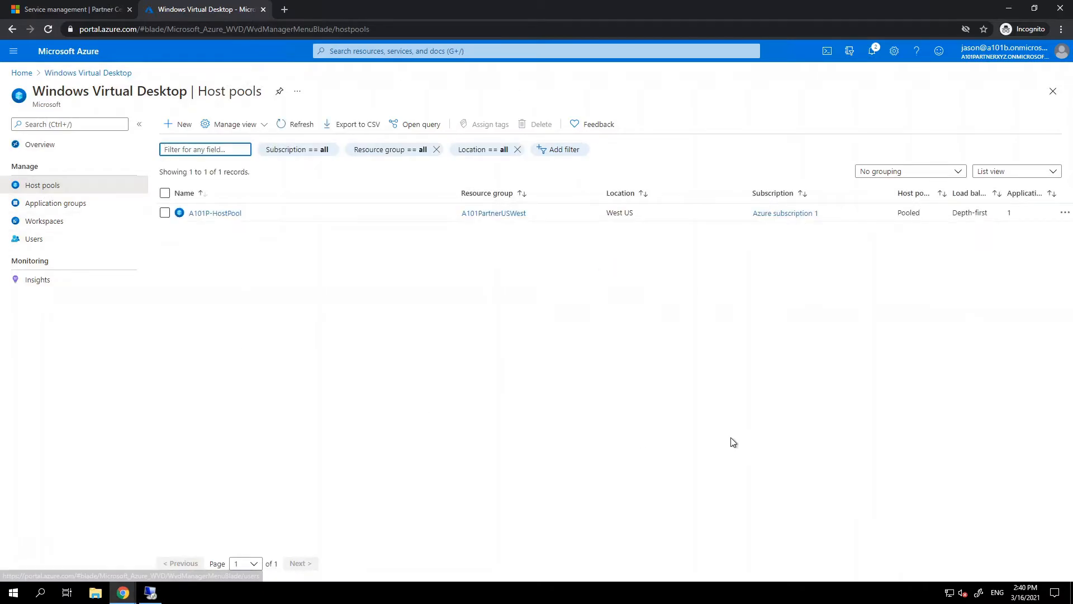
{"action": "left_click", "coordinate": [220, 213]}
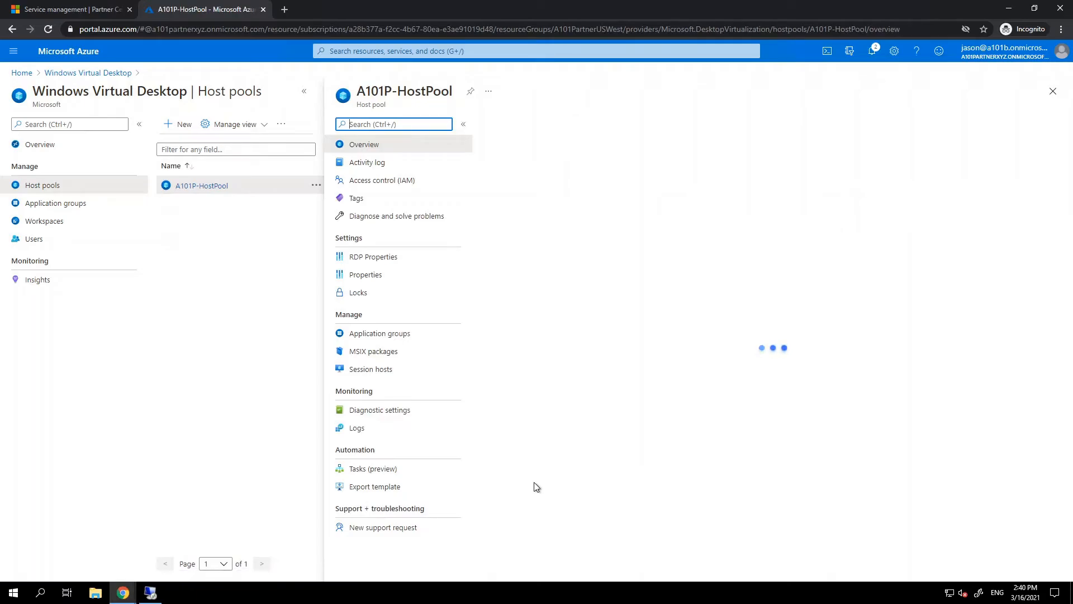
{"action": "left_click", "coordinate": [379, 369]}
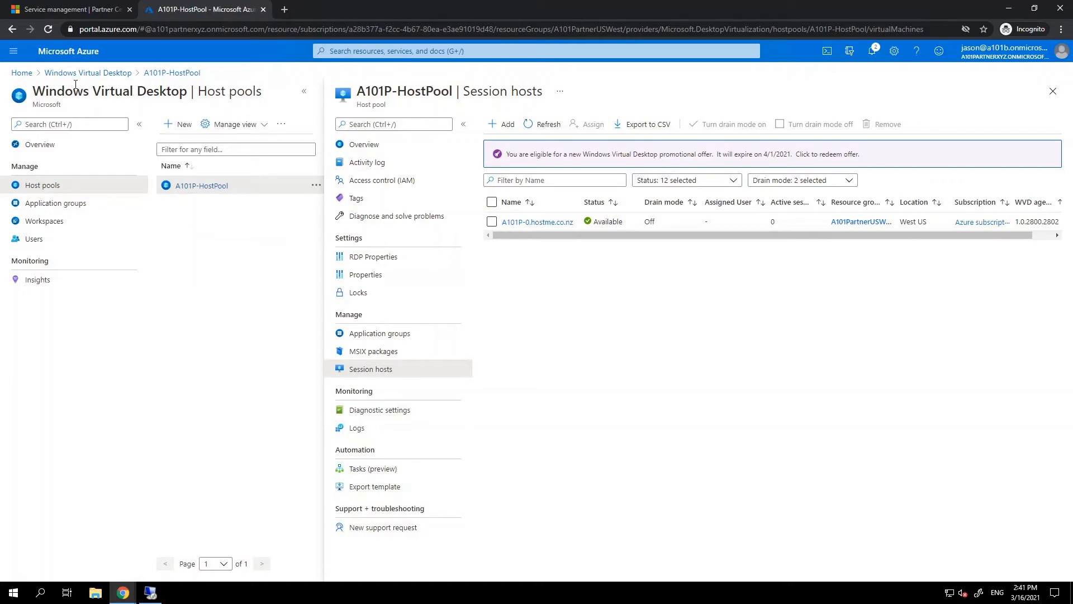
{"action": "left_click", "coordinate": [23, 73]}
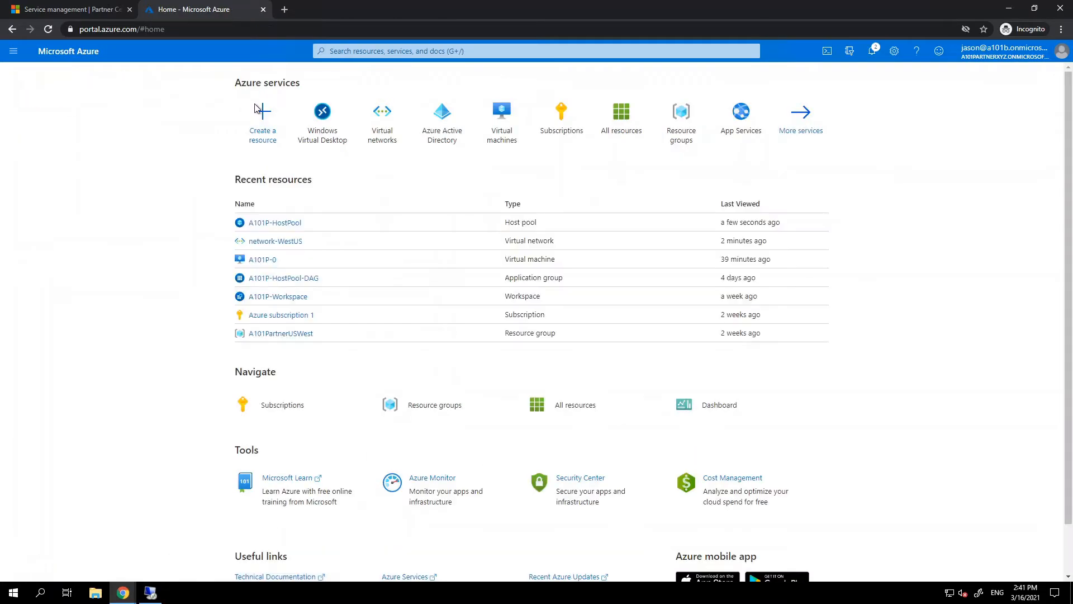
In Azure AD Users, view the new user's groups: All Users and WVD Access.
{"action": "left_click", "coordinate": [456, 127]}
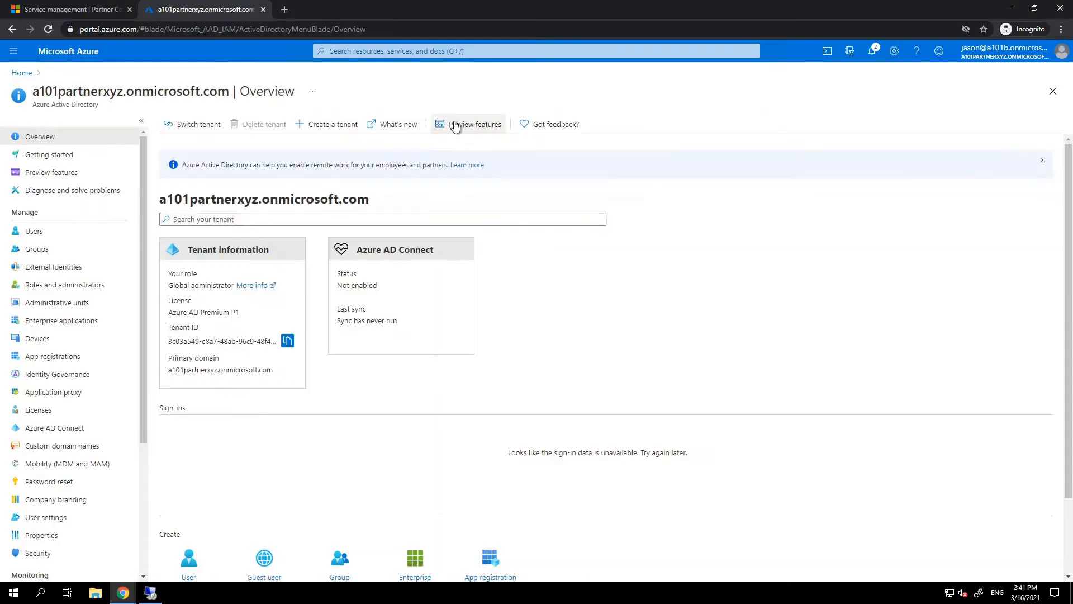
{"action": "left_click", "coordinate": [34, 230]}
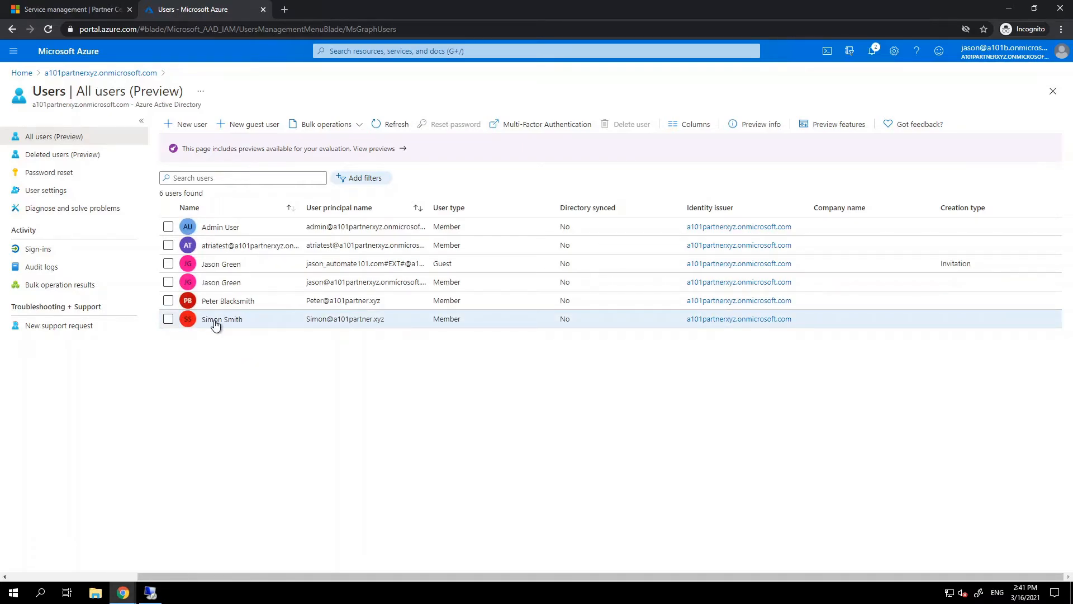
{"action": "left_click", "coordinate": [216, 326]}
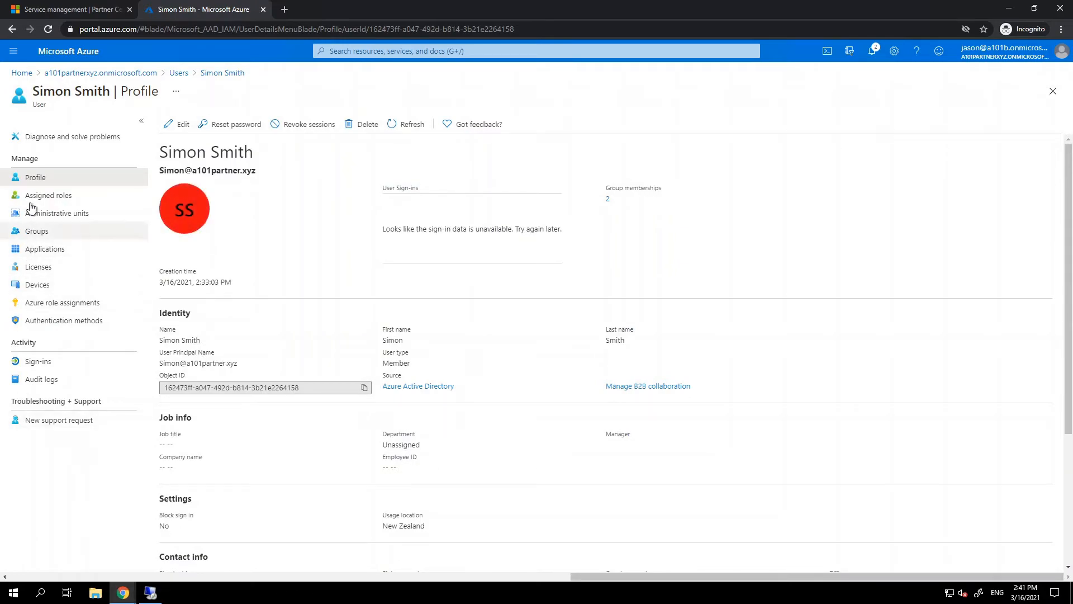
{"action": "left_click", "coordinate": [37, 231]}
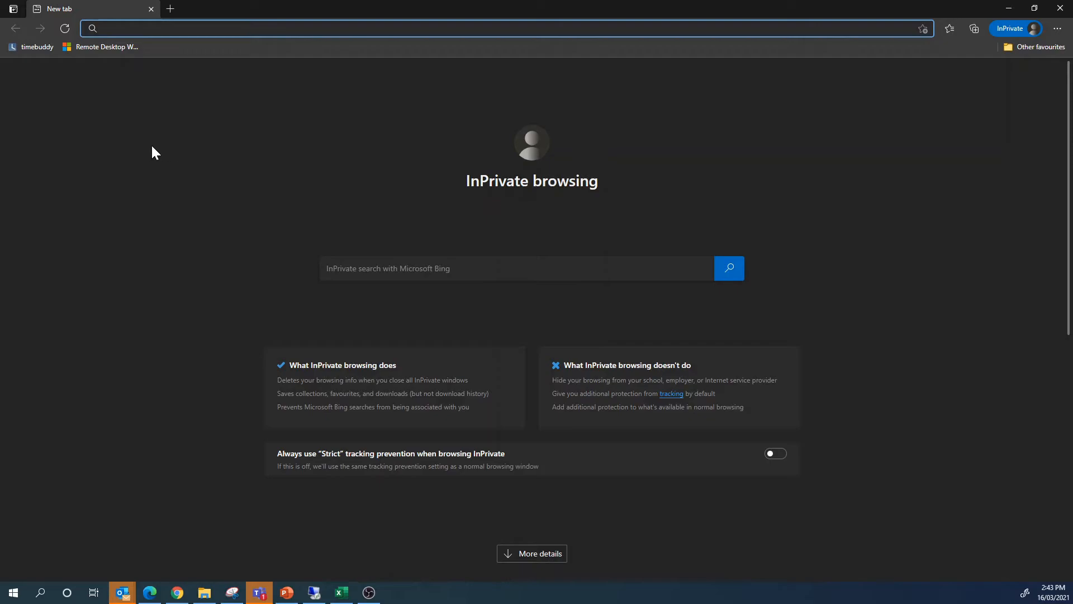
Sign in to the Remote Desktop web client as the new user, skipping security setup and staying signed in.
{"action": "left_click", "coordinate": [112, 47]}
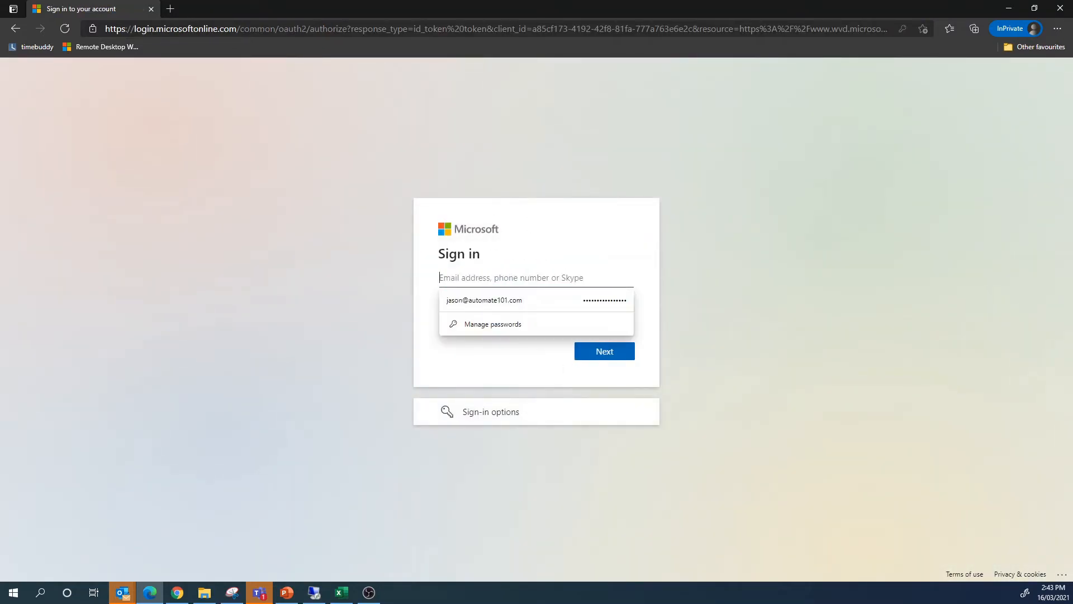
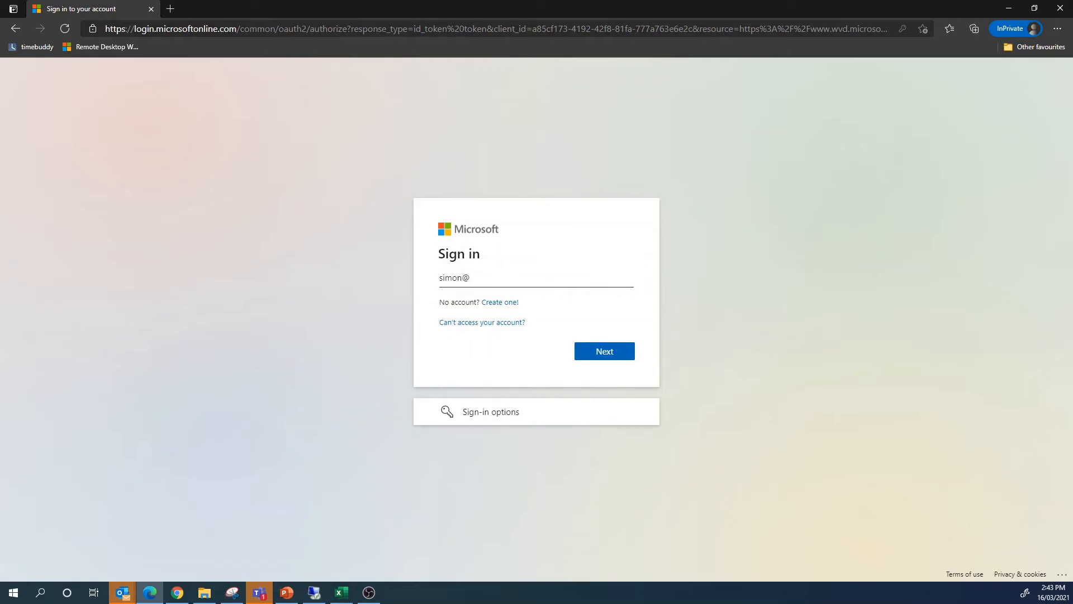
{"action": "key", "text": "Return"}
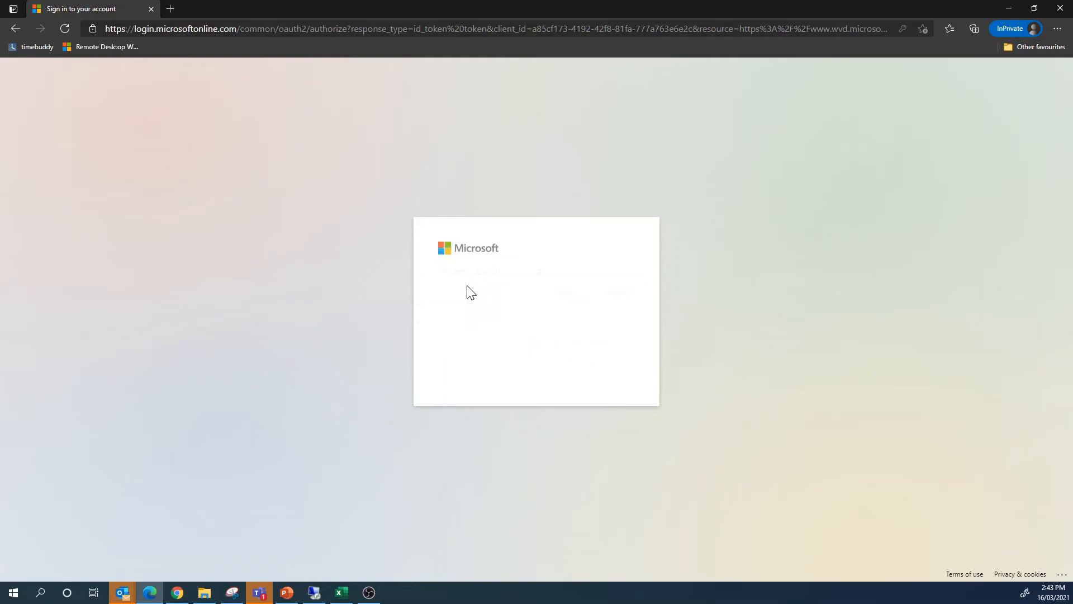
{"action": "type", "text": "••"}
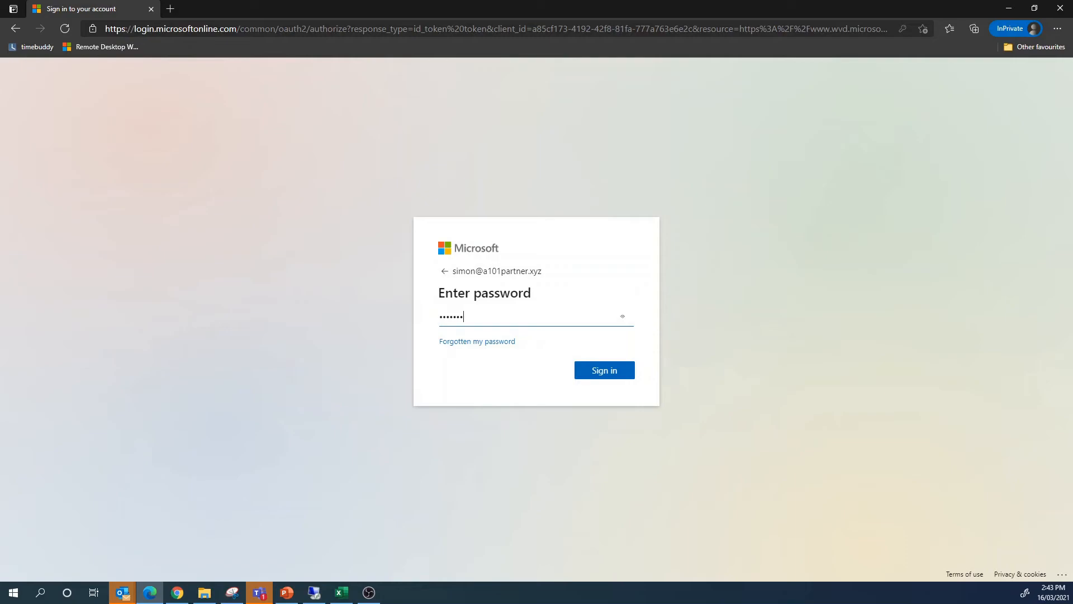
{"action": "key", "text": "Return"}
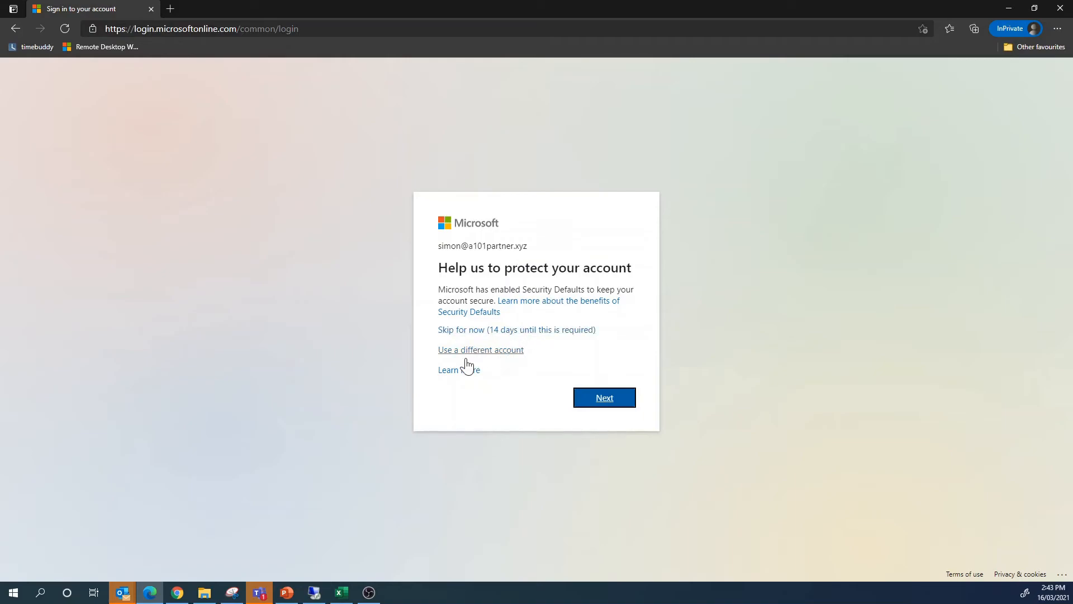
{"action": "left_click", "coordinate": [508, 330]}
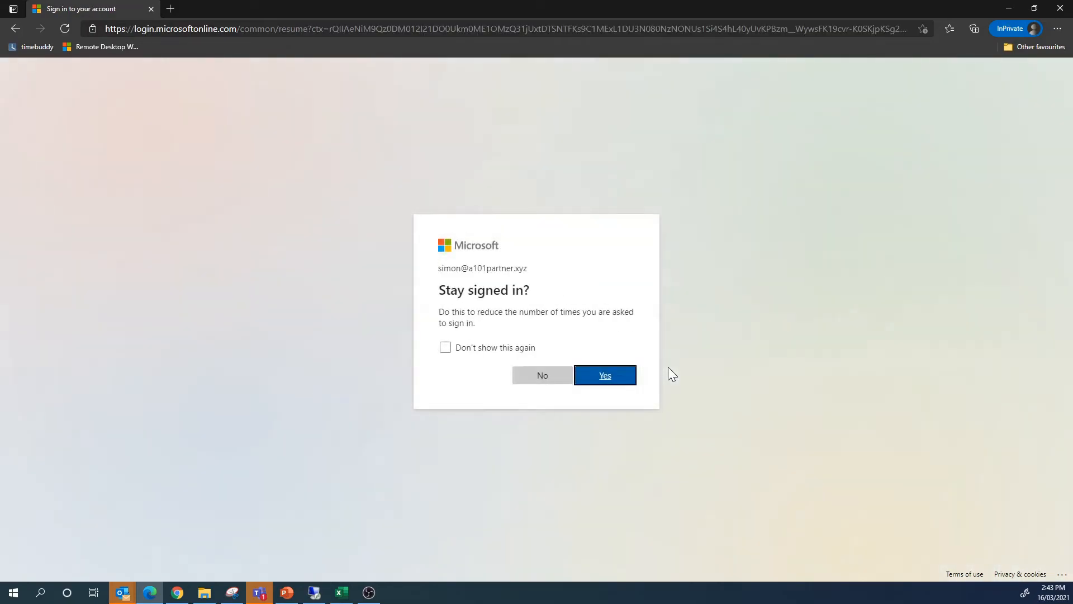
{"action": "left_click", "coordinate": [630, 378]}
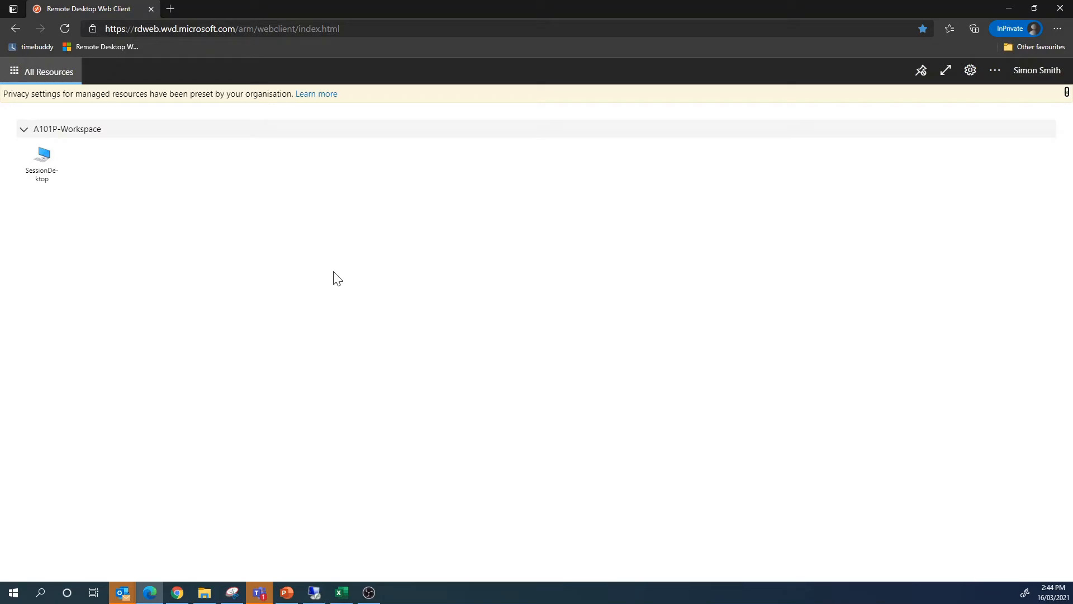
Connect to SessionDesktop with local resources allowed, enter the password, and launch Edge remotely.
{"action": "left_click", "coordinate": [42, 167]}
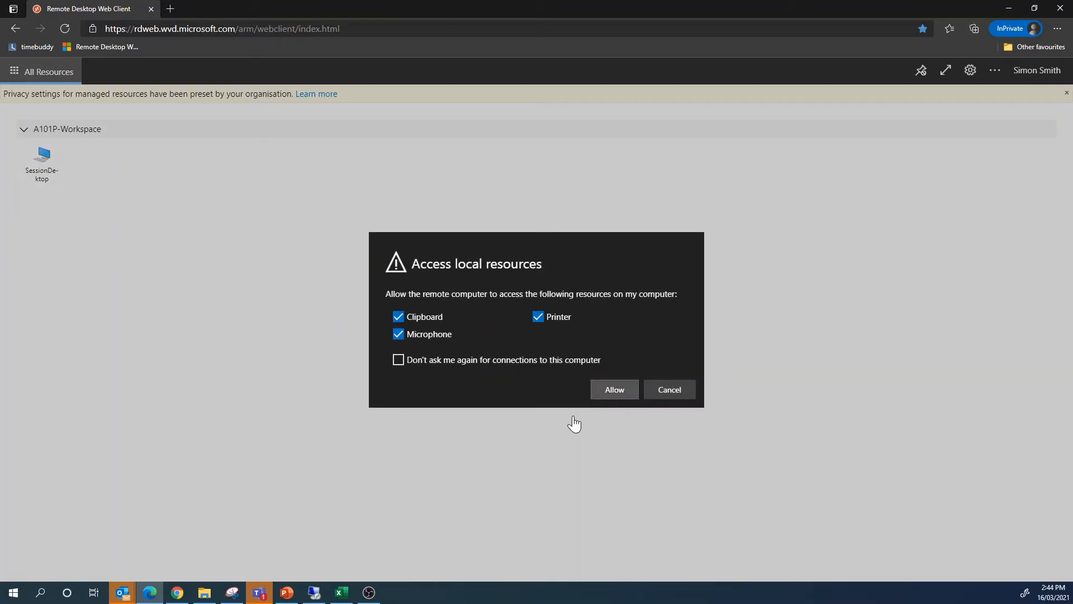
{"action": "key", "text": "Return"}
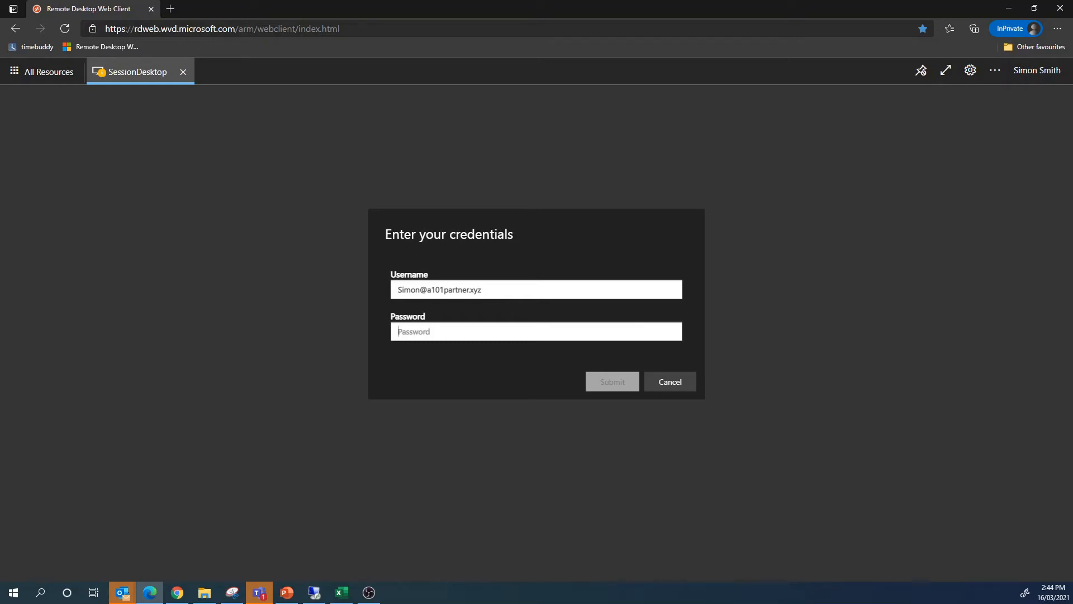
{"action": "type", "text": "*********"}
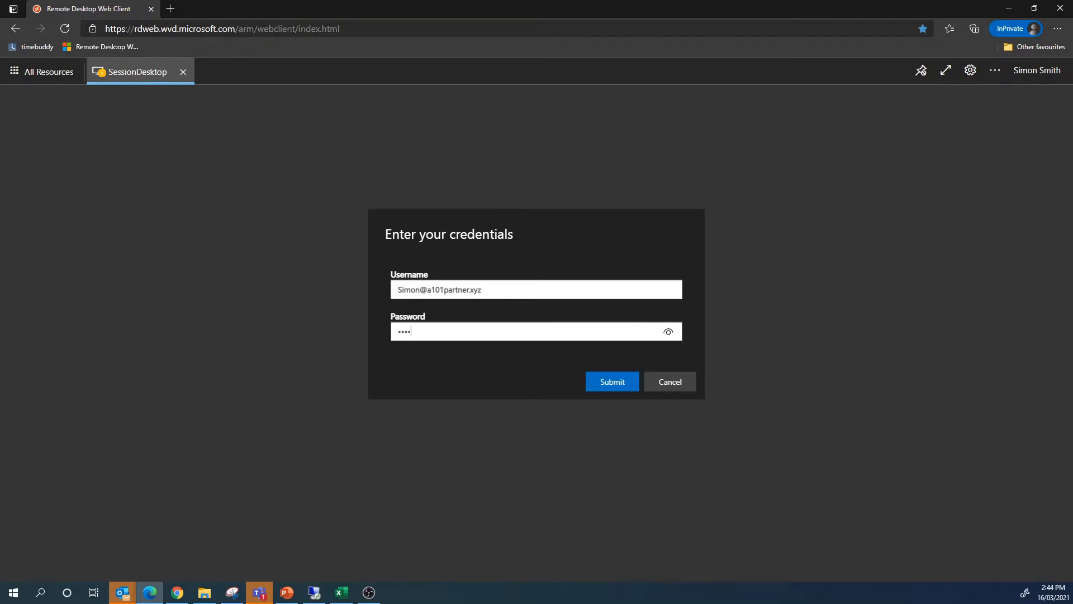
{"action": "type", "text": "***"}
{"action": "left_click", "coordinate": [608, 382]}
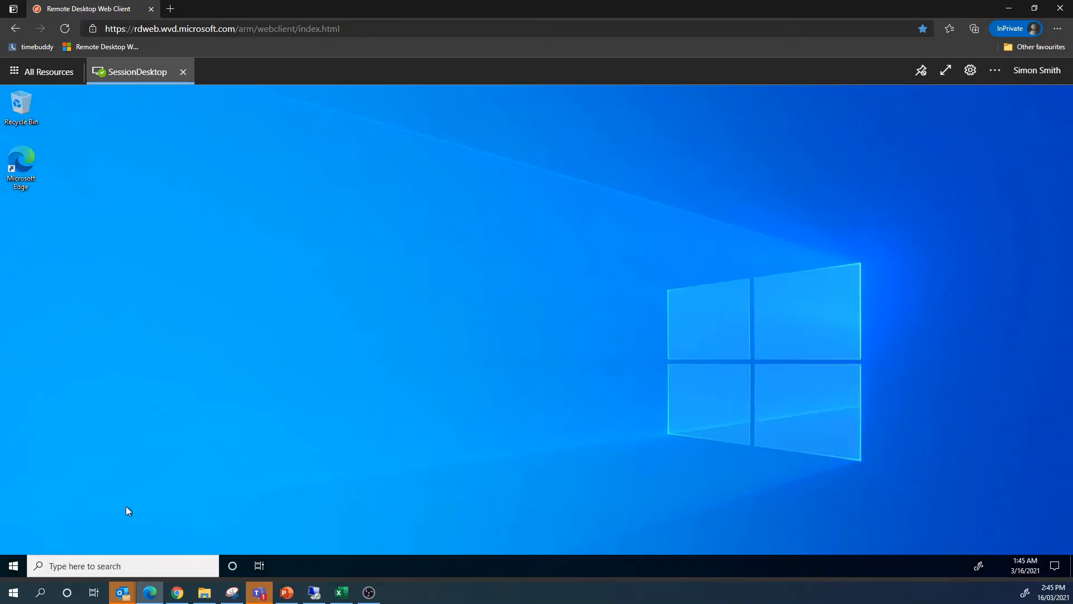
{"action": "double_click", "coordinate": [18, 163]}
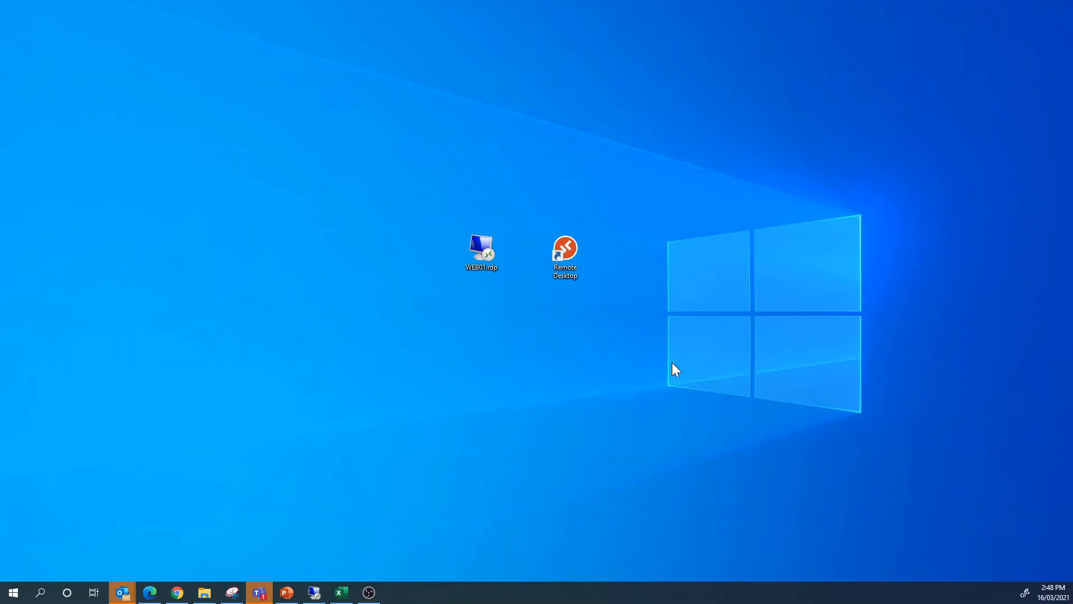
Launch Remote Desktop and subscribe with another account, entering the new user's email and password.
{"action": "left_click", "coordinate": [567, 249]}
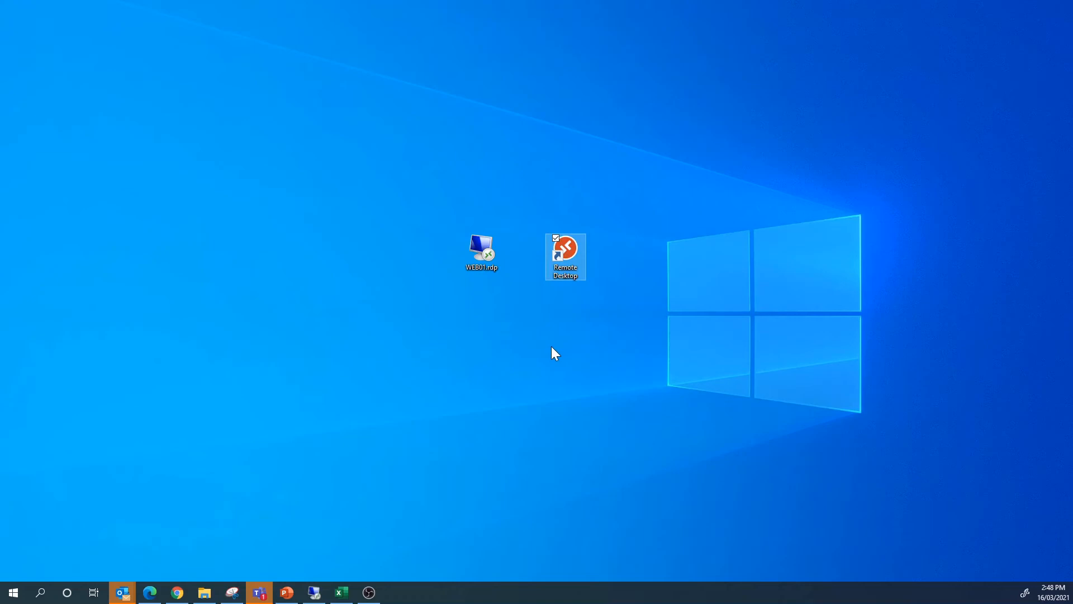
{"action": "key", "text": "Return"}
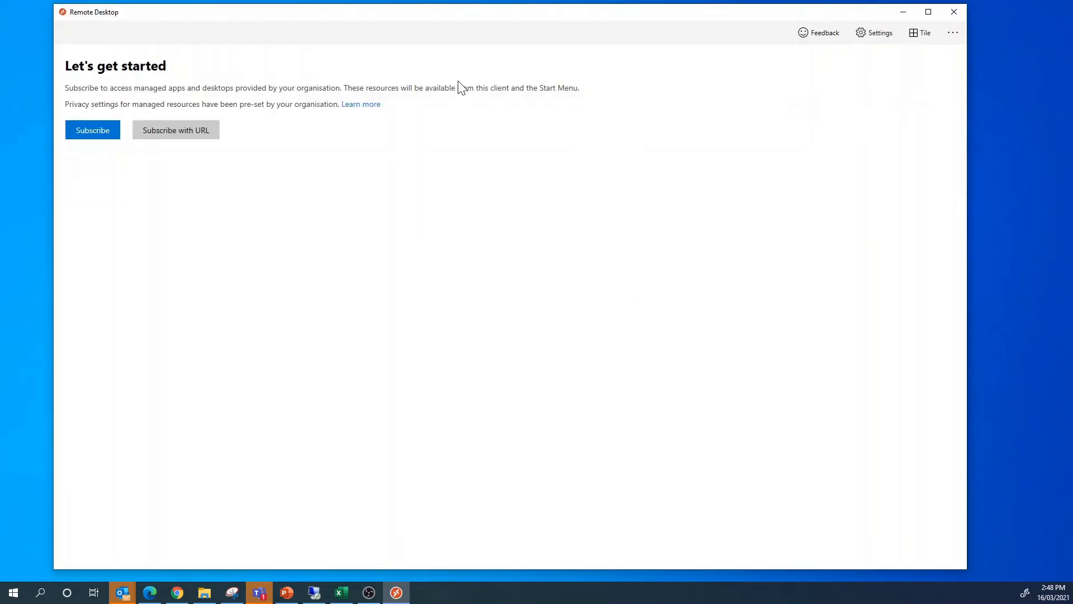
{"action": "left_click", "coordinate": [86, 130]}
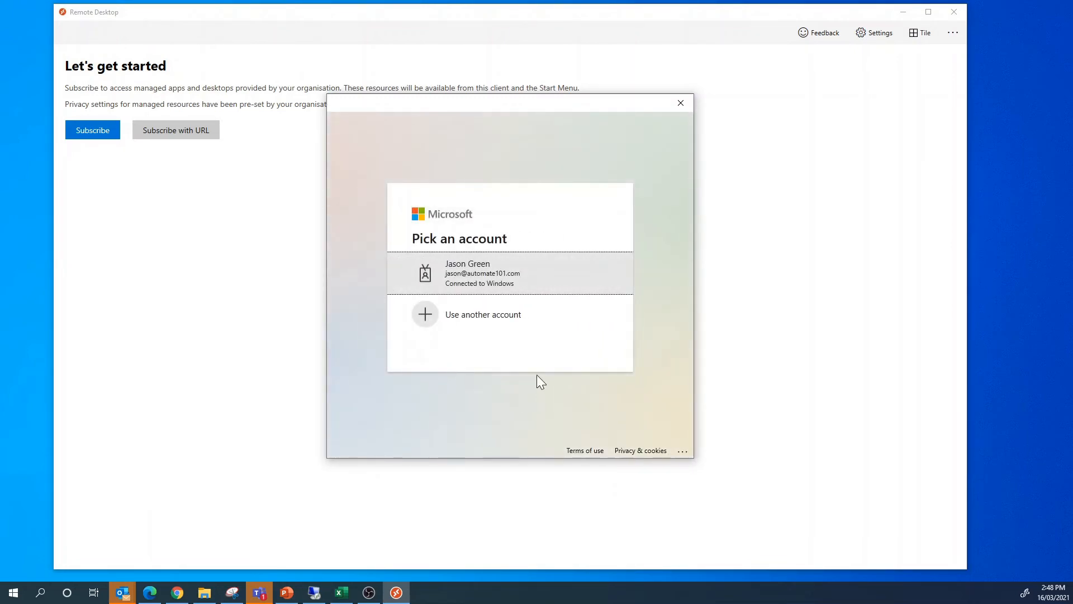
{"action": "left_click", "coordinate": [518, 317]}
{"action": "key", "text": "Return"}
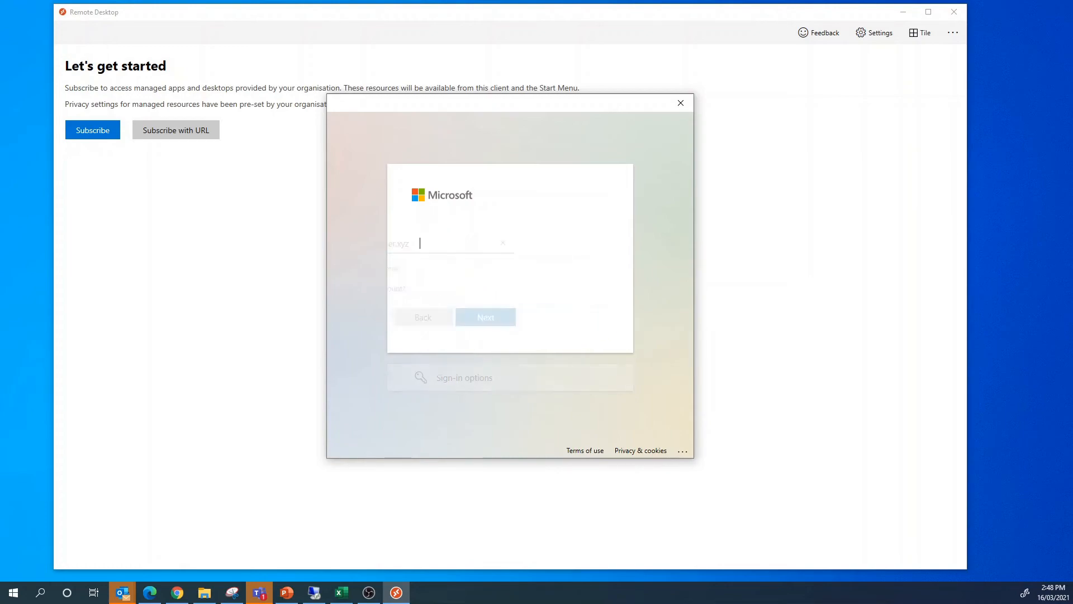
{"action": "type", "text": "•••••••••••"}
{"action": "key", "text": "Return"}
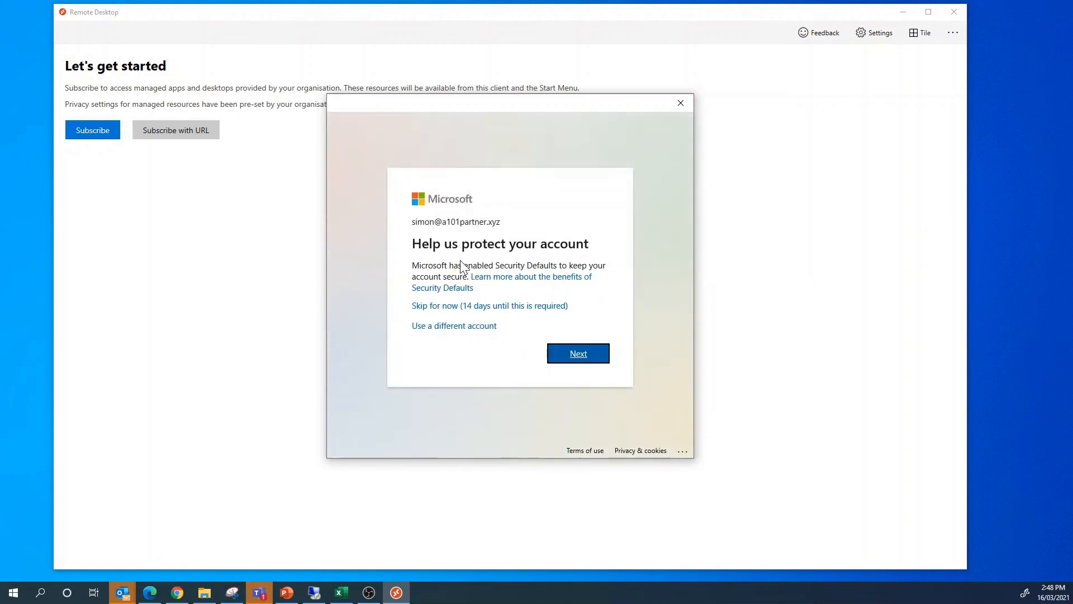
Skip security setup, decline organisation device management, and finish adding the account.
{"action": "left_click", "coordinate": [448, 306]}
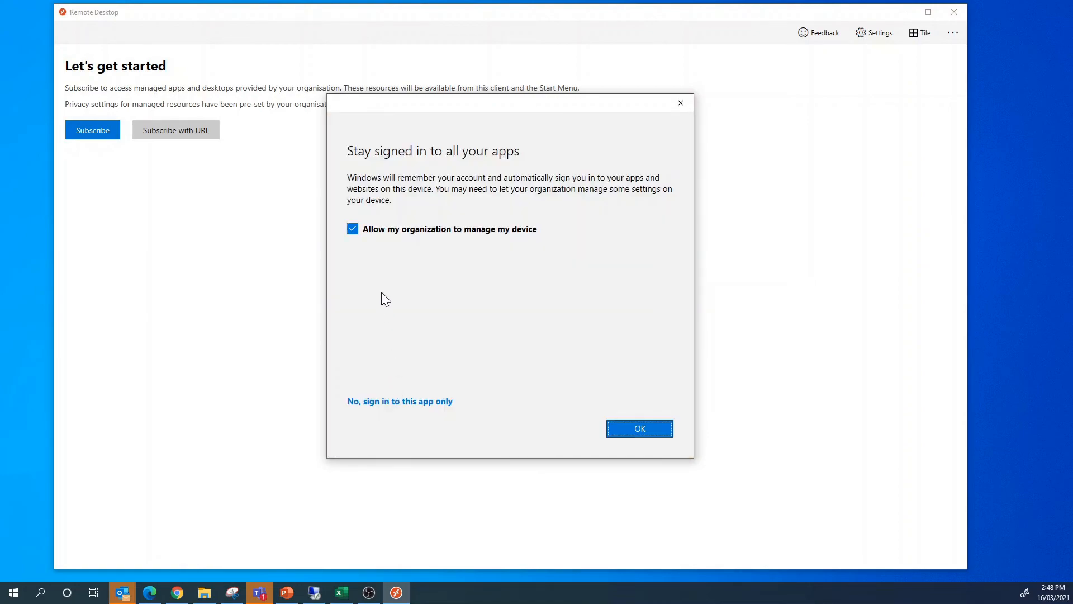
{"action": "left_click", "coordinate": [353, 229]}
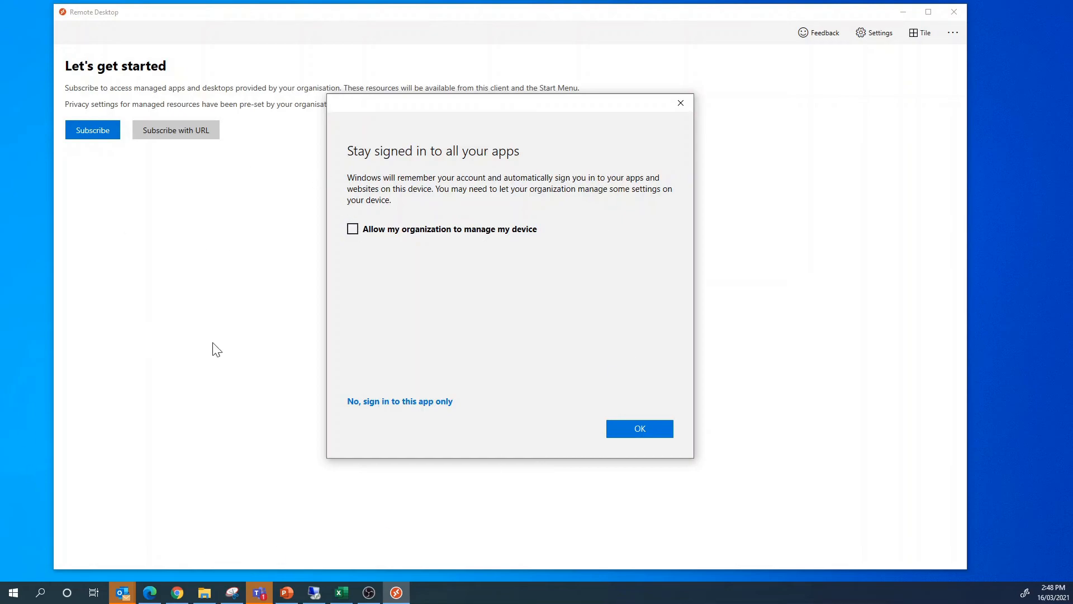
{"action": "left_click", "coordinate": [641, 430]}
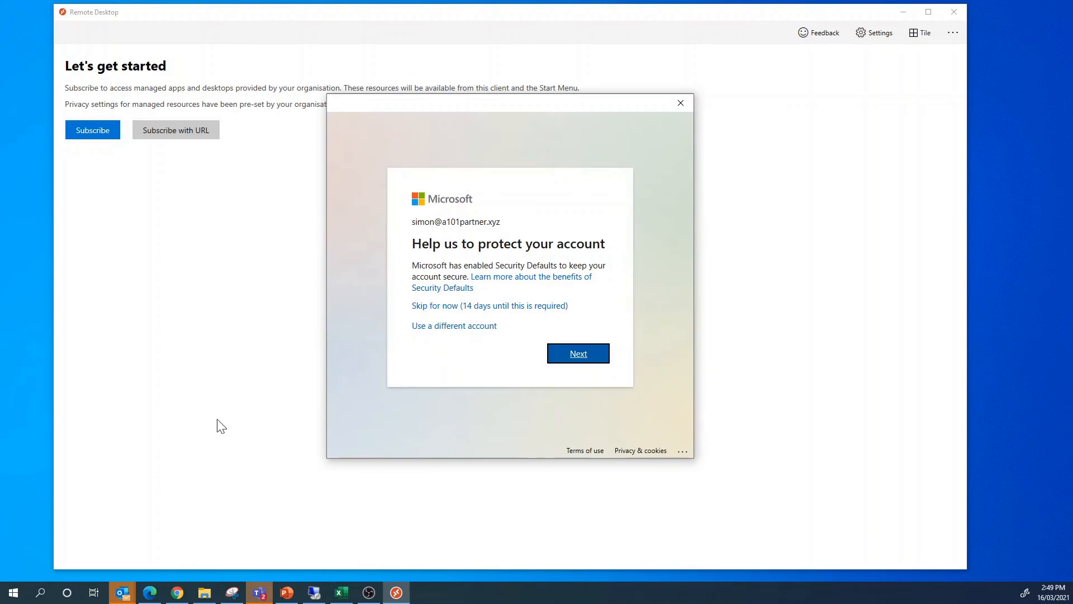
{"action": "left_click", "coordinate": [511, 307]}
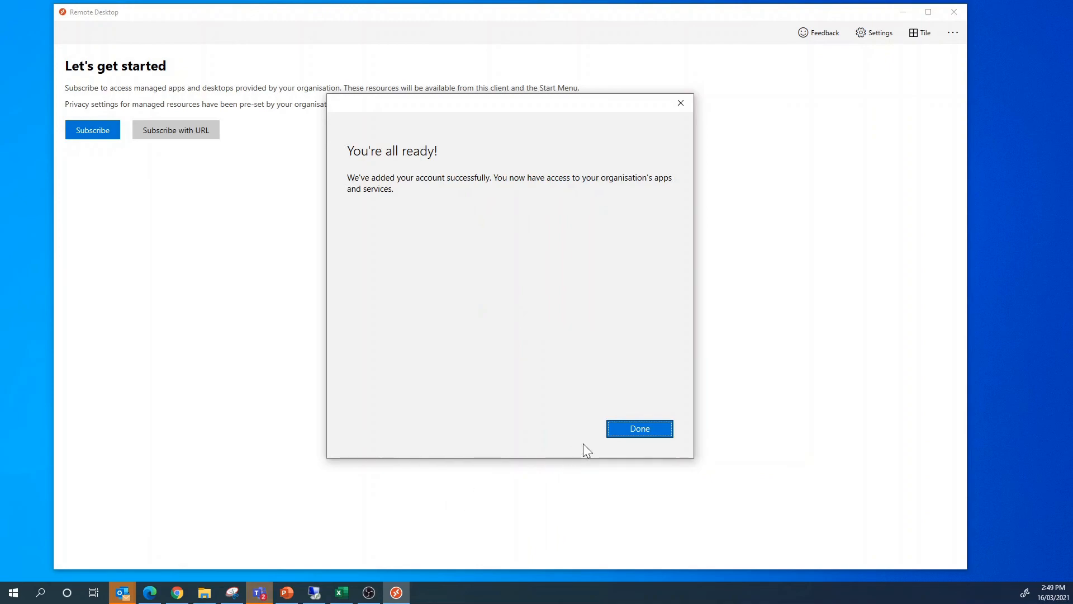
{"action": "left_click", "coordinate": [627, 429]}
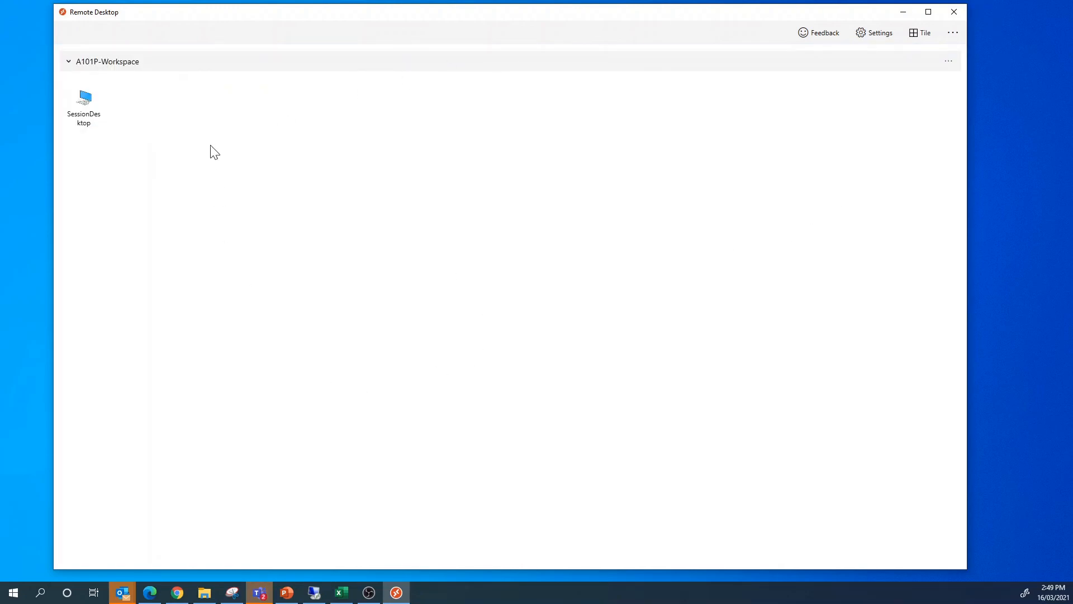
Connect to SessionDesktop with the user's password remembered, then dismiss the remote Start menu.
{"action": "left_click", "coordinate": [91, 104]}
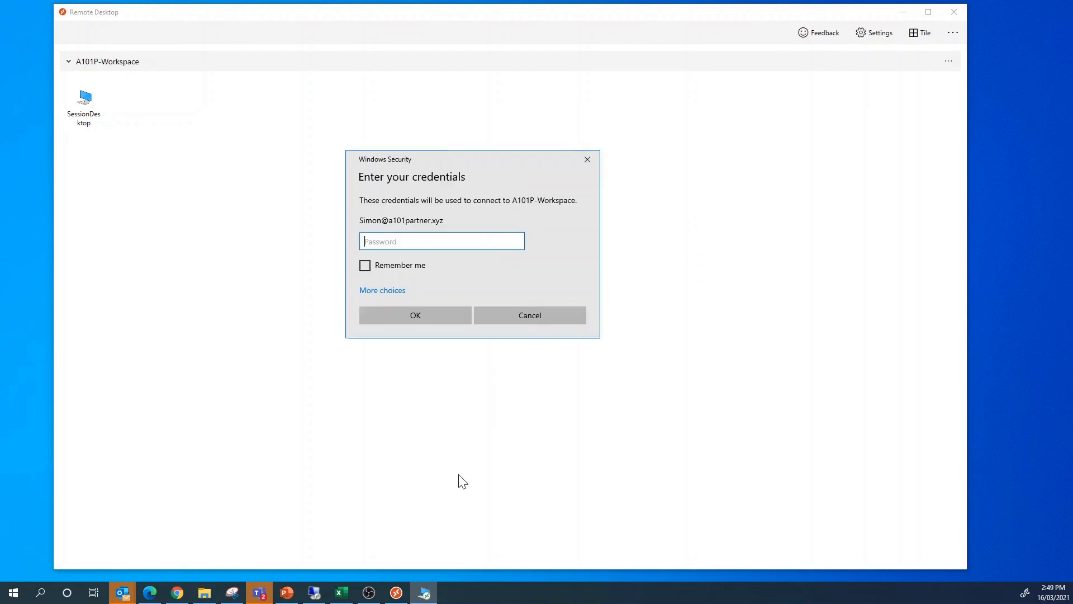
{"action": "type", "text": "••••••••••••"}
{"action": "left_click", "coordinate": [365, 265]}
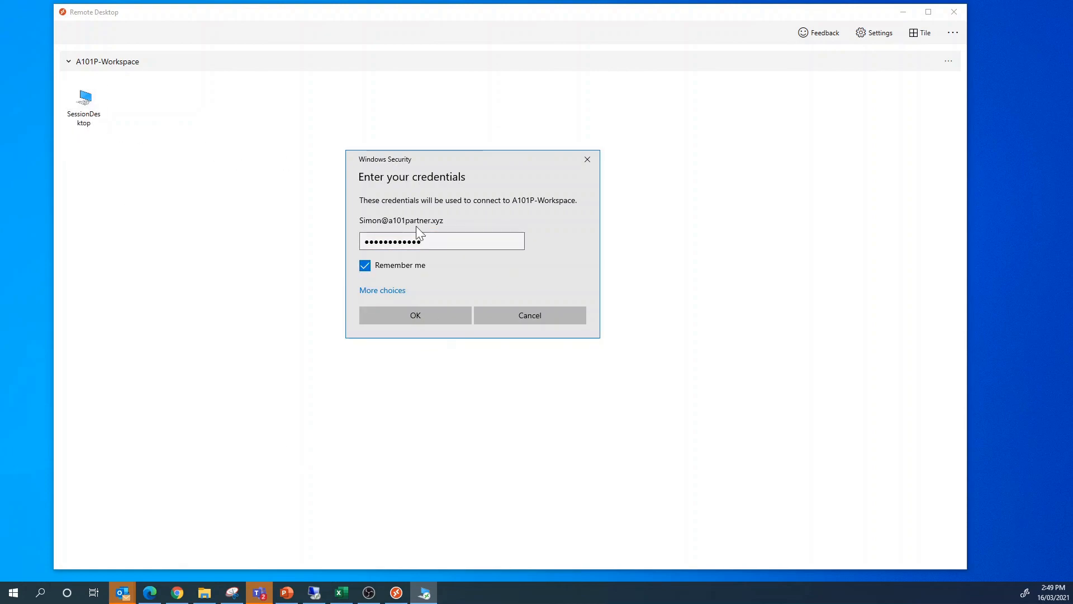
{"action": "left_click", "coordinate": [412, 317]}
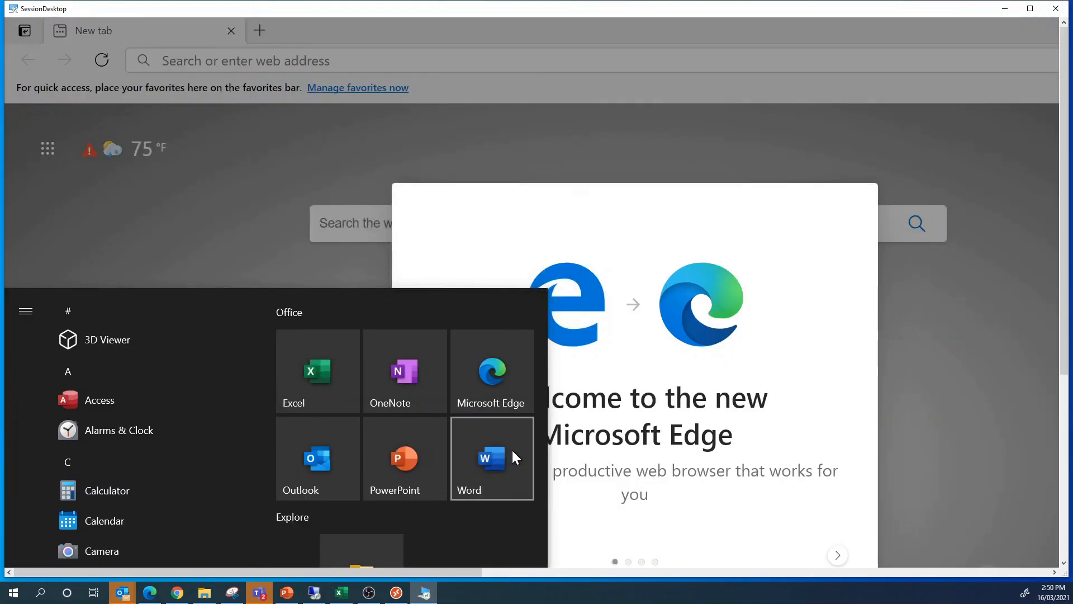
{"action": "left_click", "coordinate": [226, 151]}
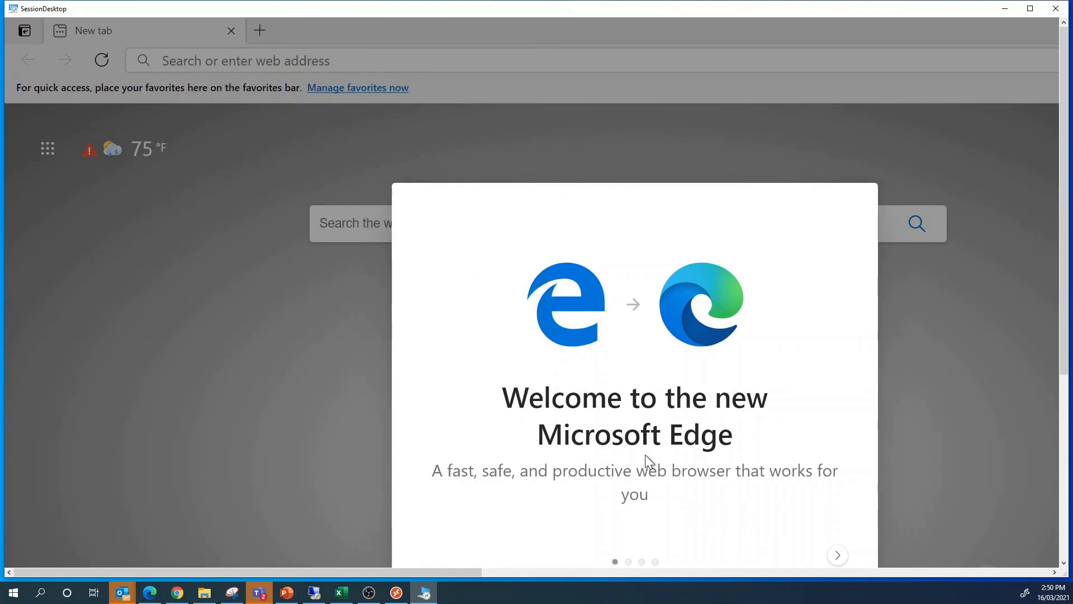